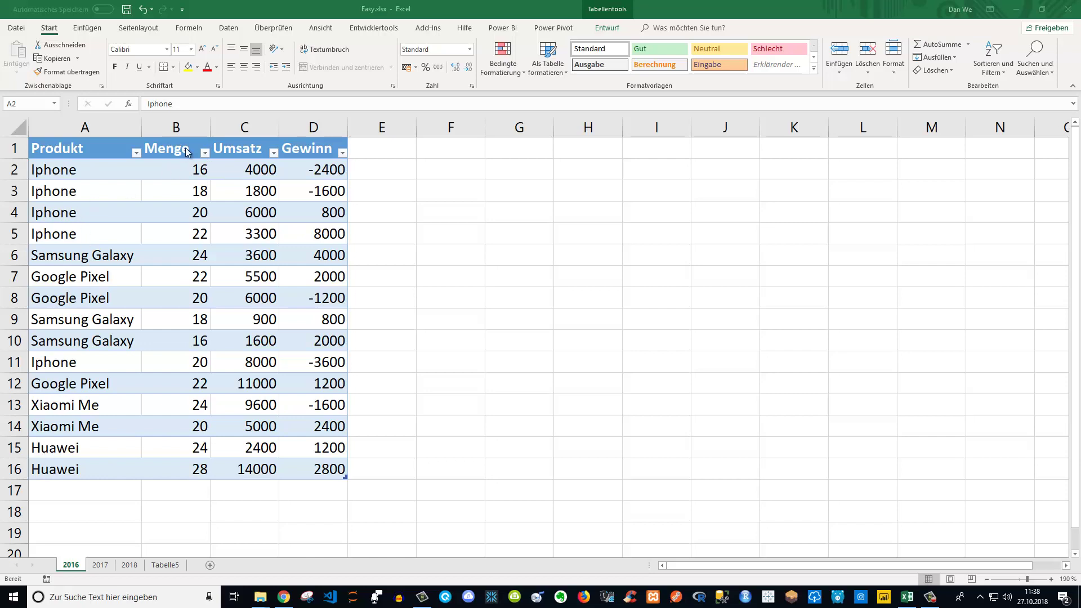
Copy the Produkt column A1:A16 from the 2016 sheet into Tabelle5 at A1
{"action": "left_click", "coordinate": [101, 566]}
{"action": "left_click", "coordinate": [129, 566]}
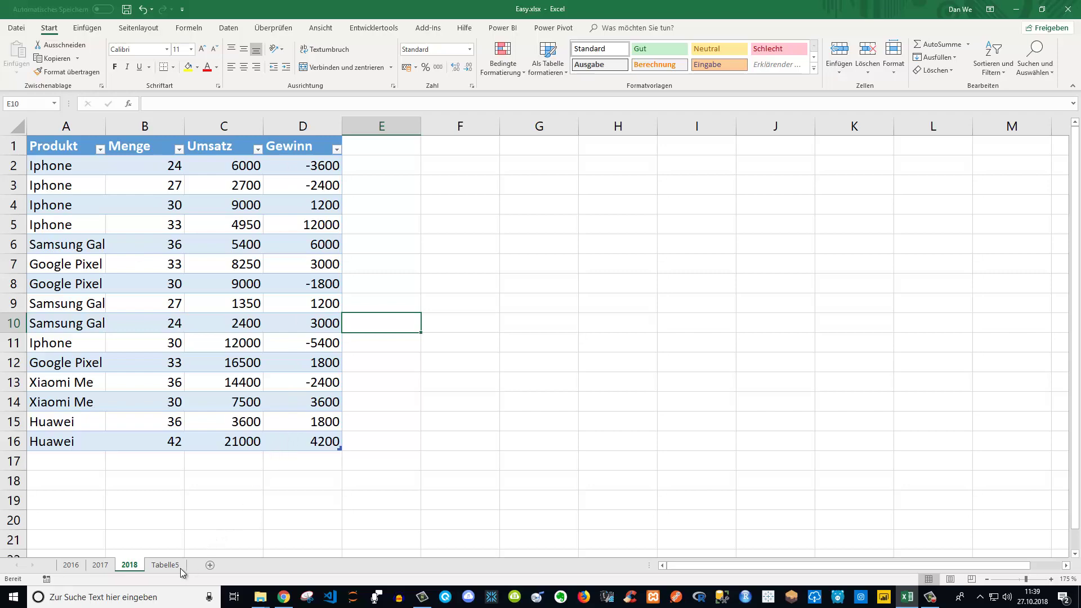
{"action": "left_click", "coordinate": [165, 566]}
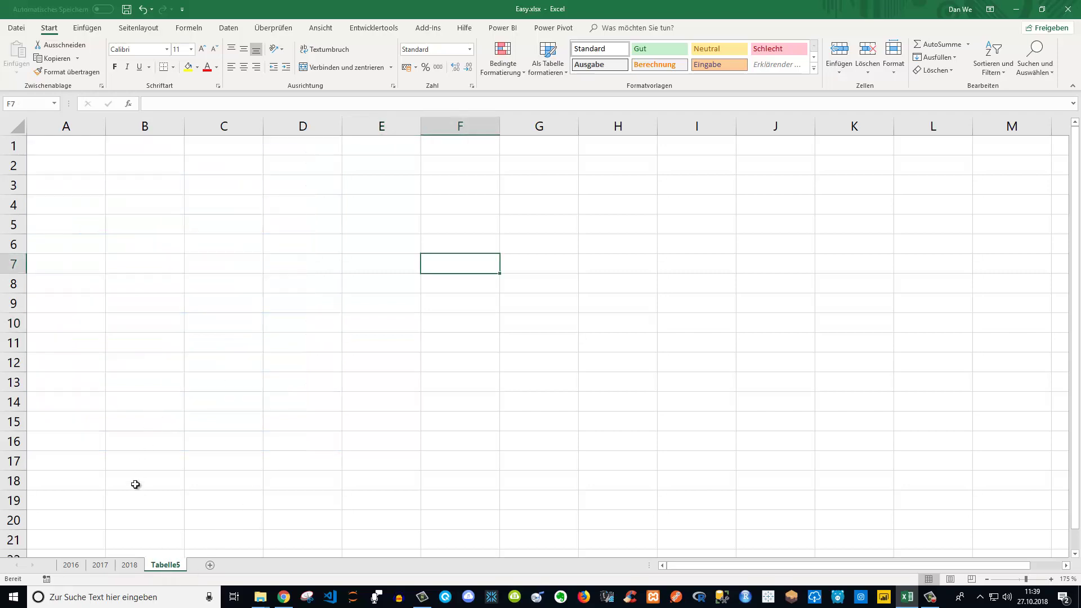
{"action": "left_click", "coordinate": [72, 566]}
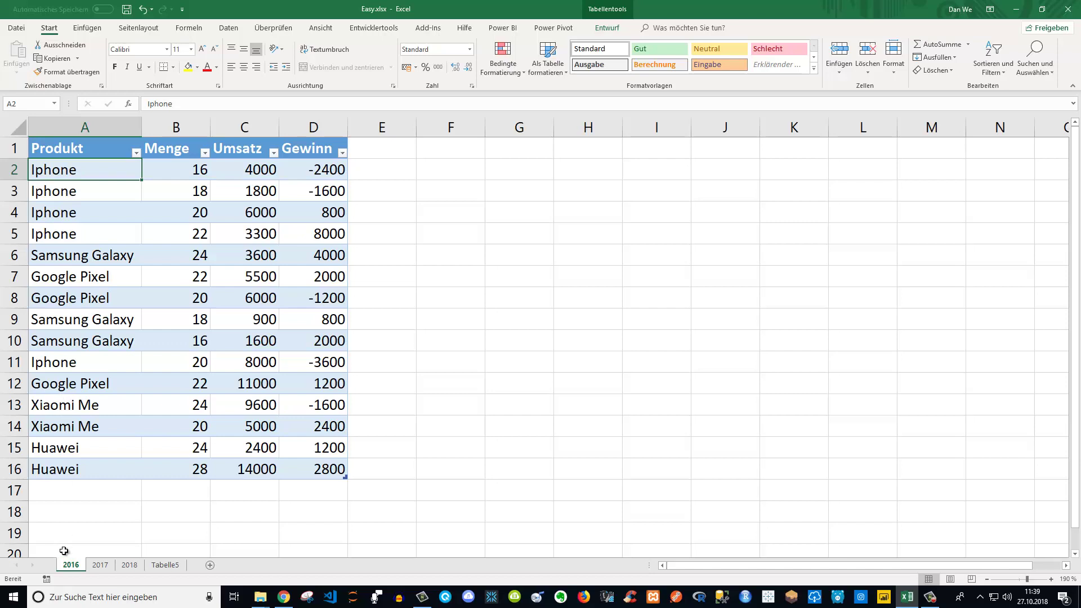
{"action": "left_click", "coordinate": [99, 565]}
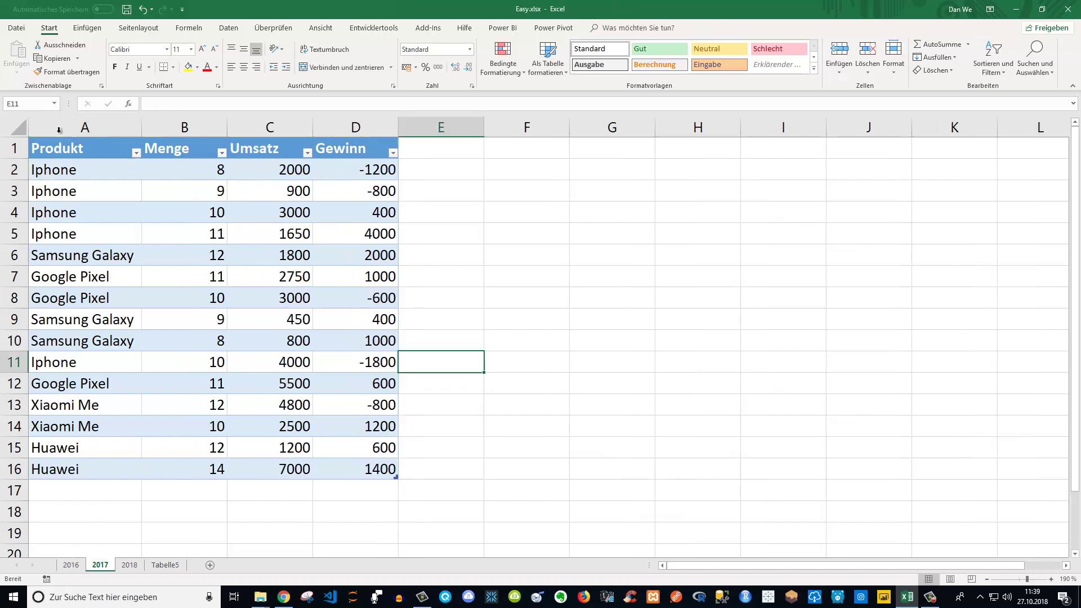
{"action": "left_click", "coordinate": [73, 566]}
{"action": "left_click", "coordinate": [63, 187]}
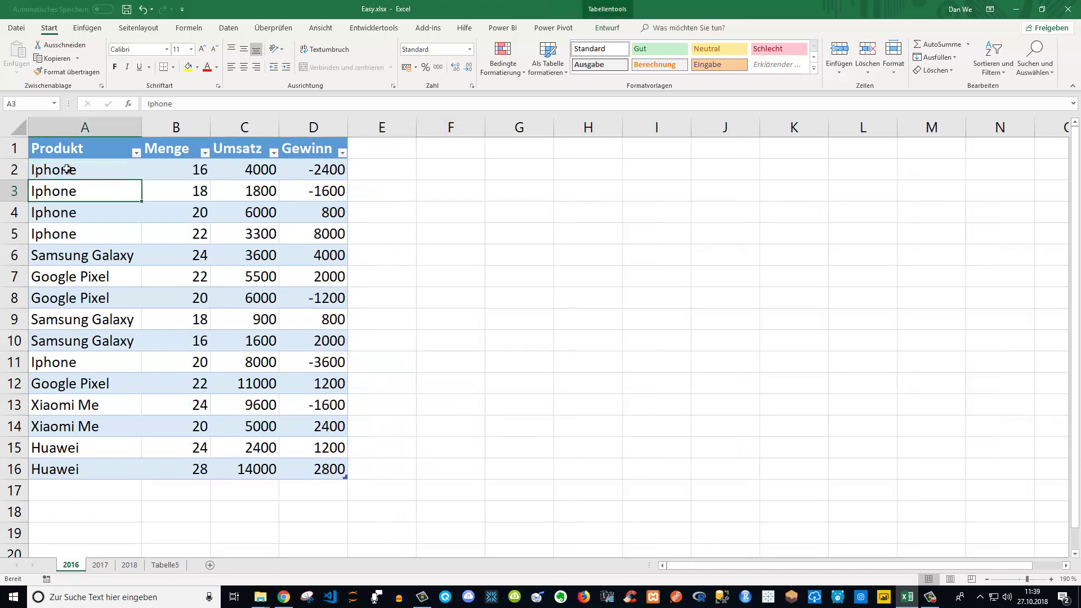
{"action": "left_click_drag", "start_coordinate": [70, 153], "coordinate": [74, 467]}
{"action": "key", "text": "ctrl+c"}
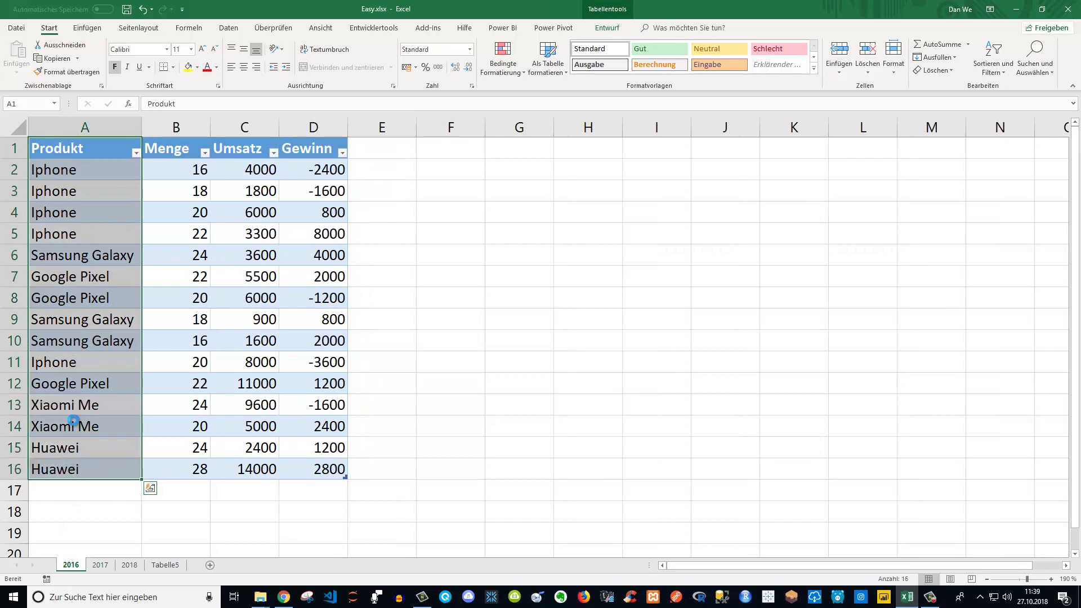
{"action": "left_click", "coordinate": [156, 565]}
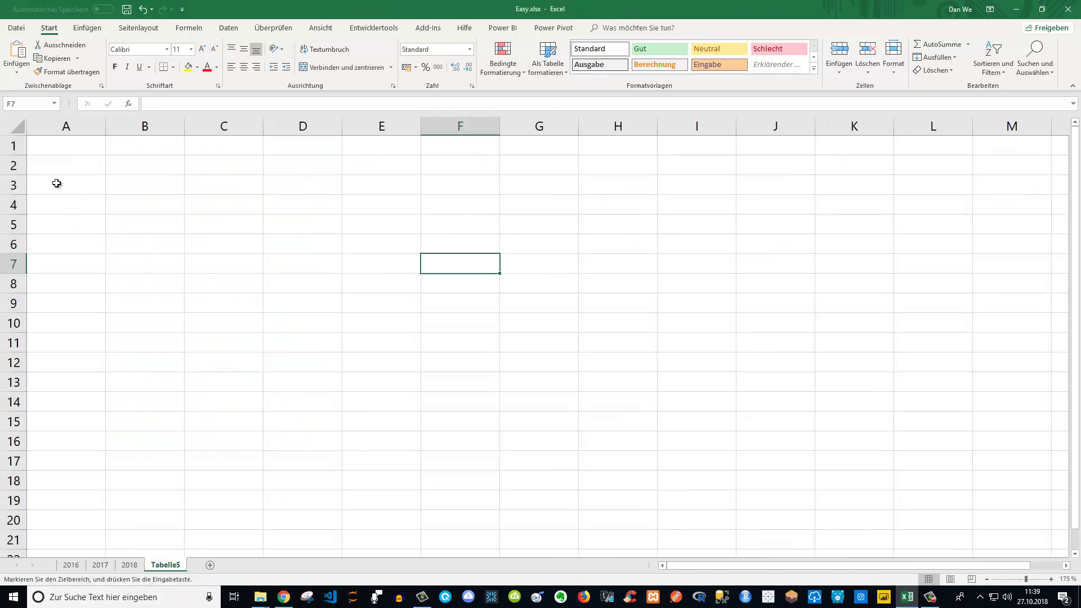
{"action": "left_click", "coordinate": [68, 148]}
{"action": "key", "text": "ctrl+v"}
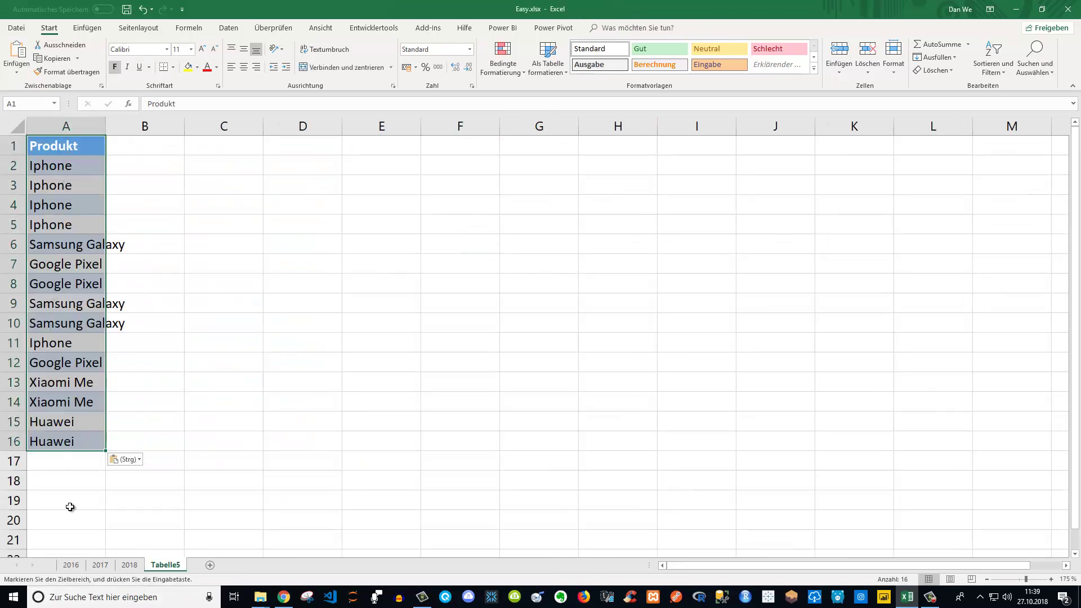
Copy the Menge, Umsatz and Gewinn headers from 2016 into Tabelle5's B1:D1
{"action": "left_click", "coordinate": [70, 565]}
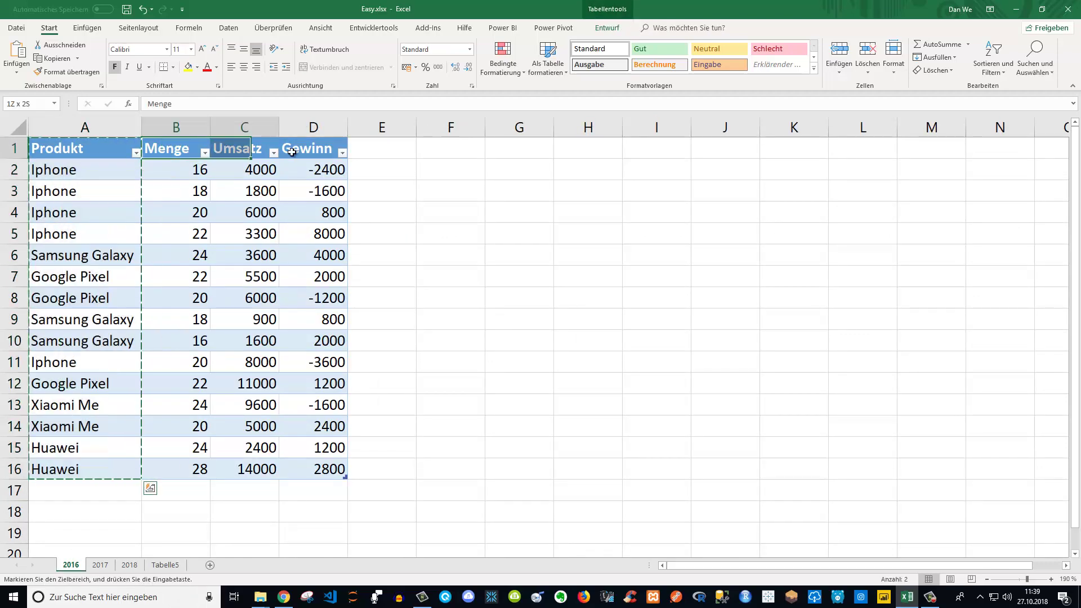
{"action": "left_click_drag", "start_coordinate": [164, 156], "coordinate": [315, 149]}
{"action": "key", "text": "ctrl+c"}
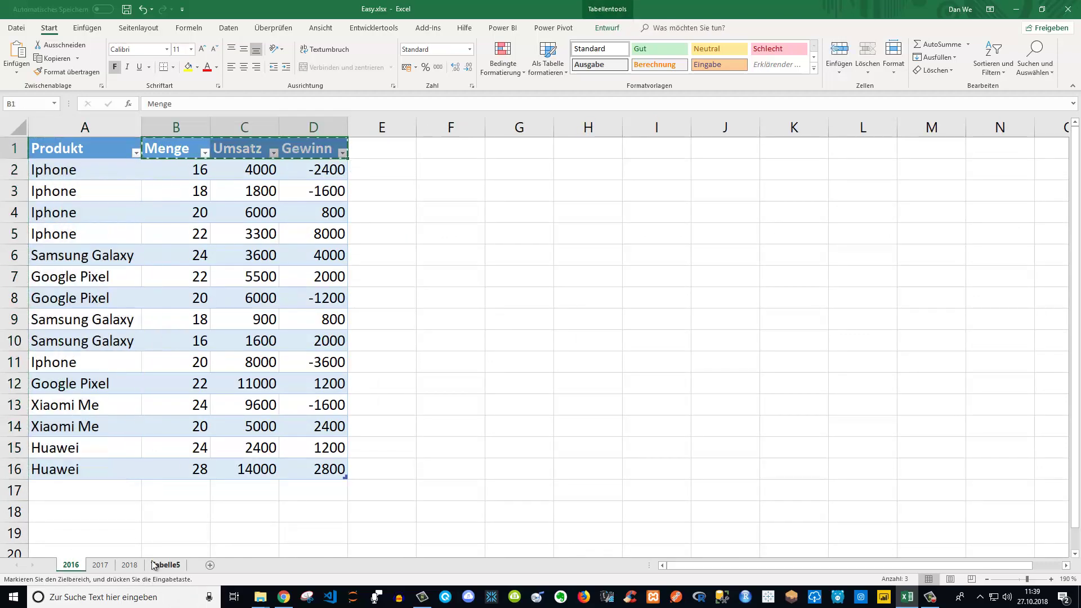
{"action": "left_click", "coordinate": [153, 565]}
{"action": "left_click", "coordinate": [131, 144]}
{"action": "key", "text": "ctrl+v"}
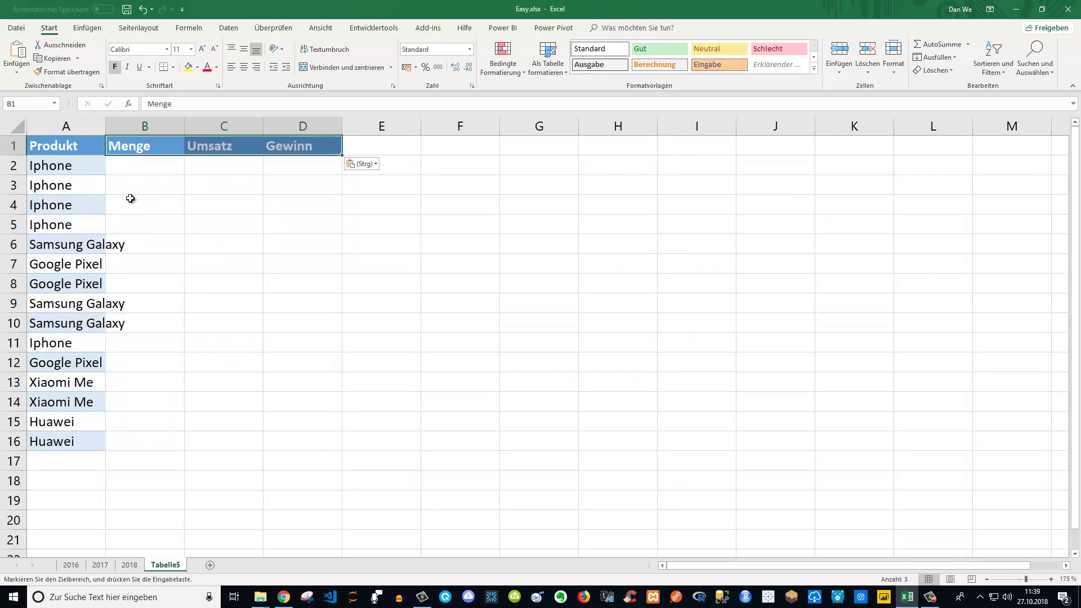
In Tabelle5's B2, enter a formula adding B2 from the 2016, 2017 and 2018 sheets
{"action": "left_click", "coordinate": [127, 178]}
{"action": "left_click", "coordinate": [122, 163]}
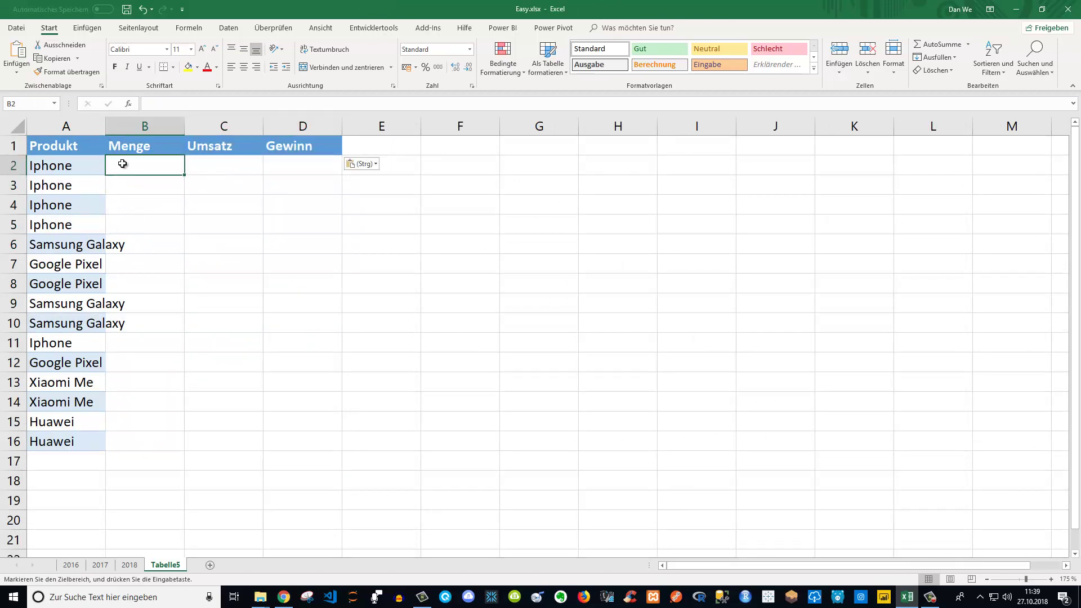
{"action": "type", "text": "="}
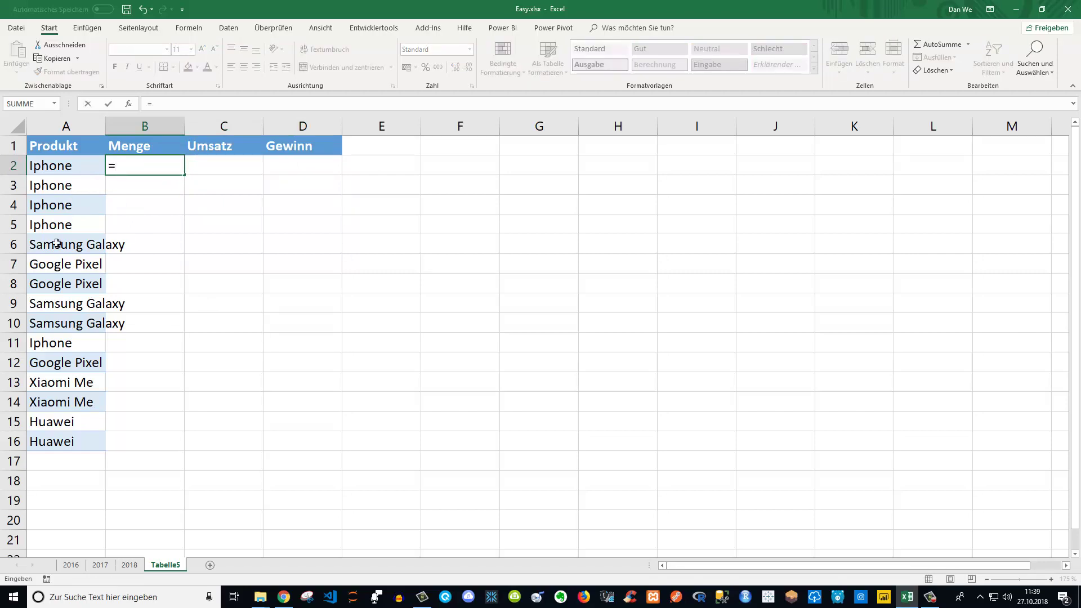
{"action": "left_click", "coordinate": [71, 565]}
{"action": "left_click", "coordinate": [166, 168]}
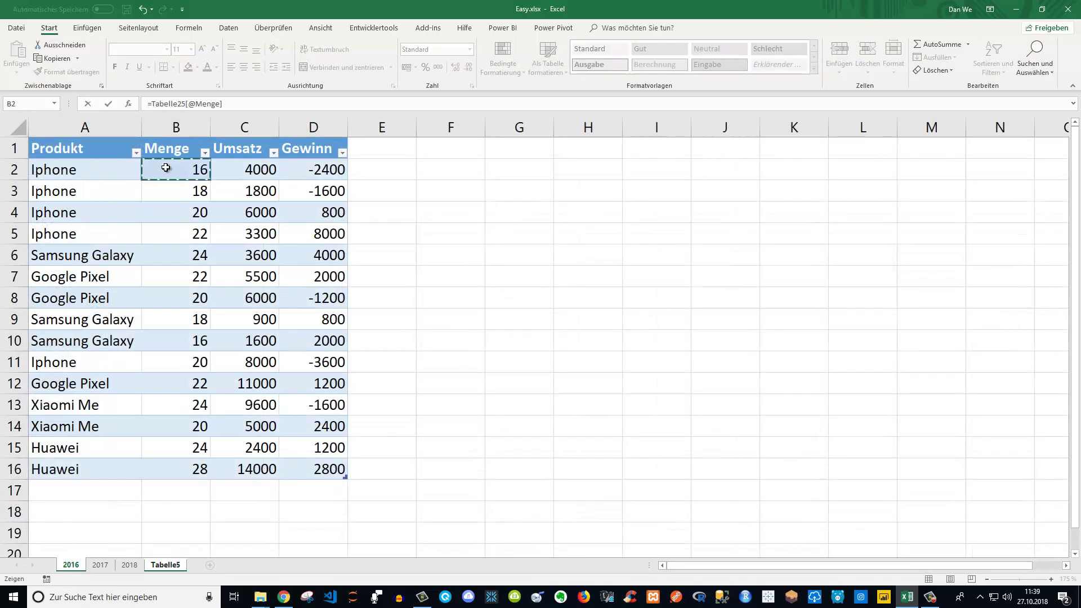
{"action": "type", "text": "+"}
{"action": "left_click", "coordinate": [100, 564]}
{"action": "left_click", "coordinate": [190, 166]}
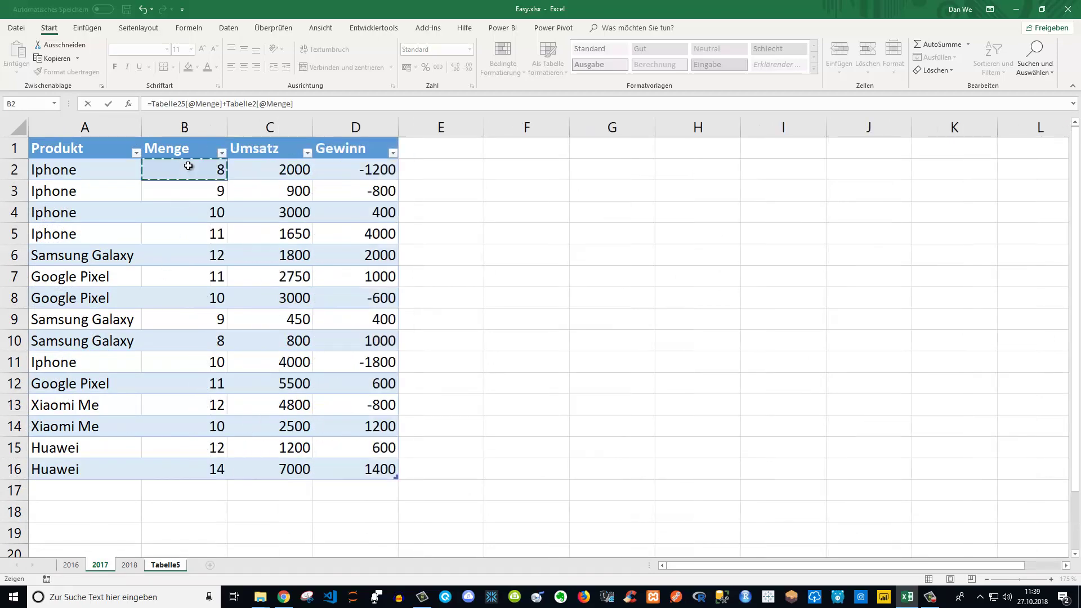
{"action": "type", "text": "+"}
{"action": "left_click", "coordinate": [135, 565]}
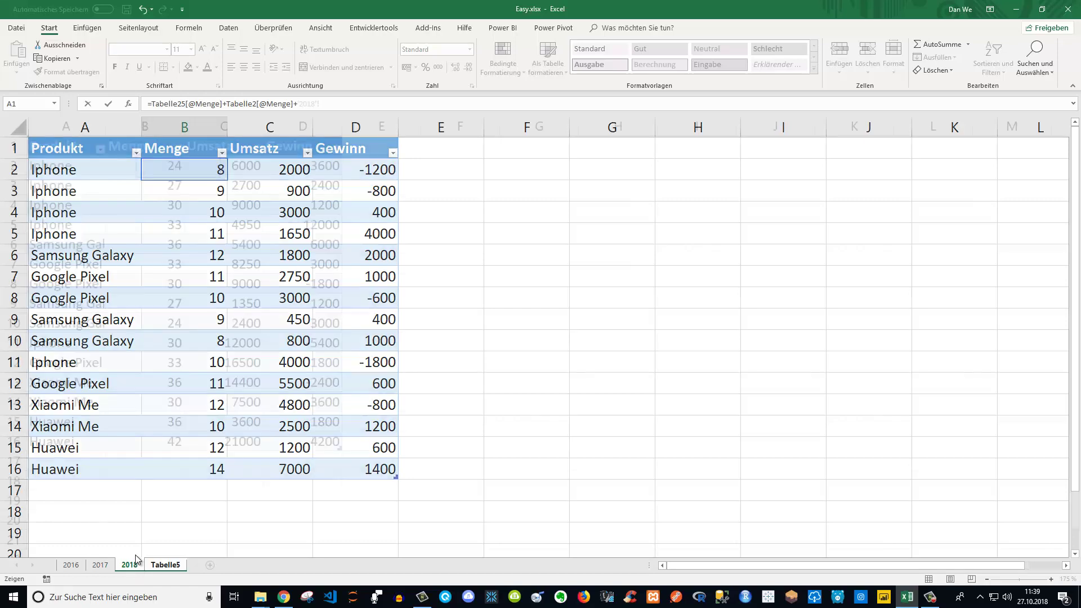
{"action": "left_click", "coordinate": [168, 166]}
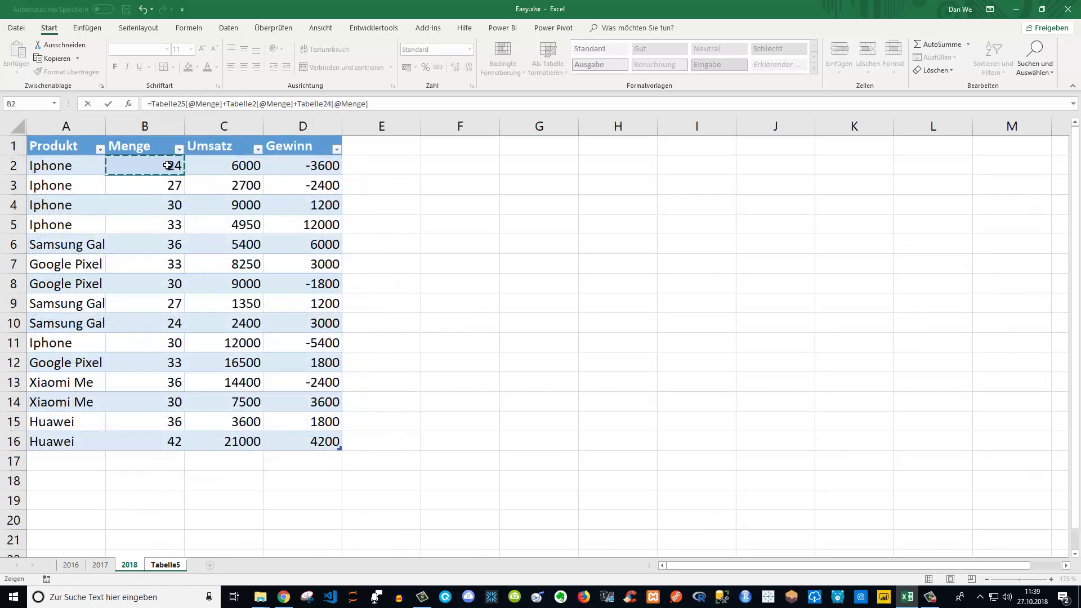
{"action": "key", "text": "Return"}
Check B2 on each year's sheet against Tabelle5's total of 48
{"action": "left_click", "coordinate": [168, 165]}
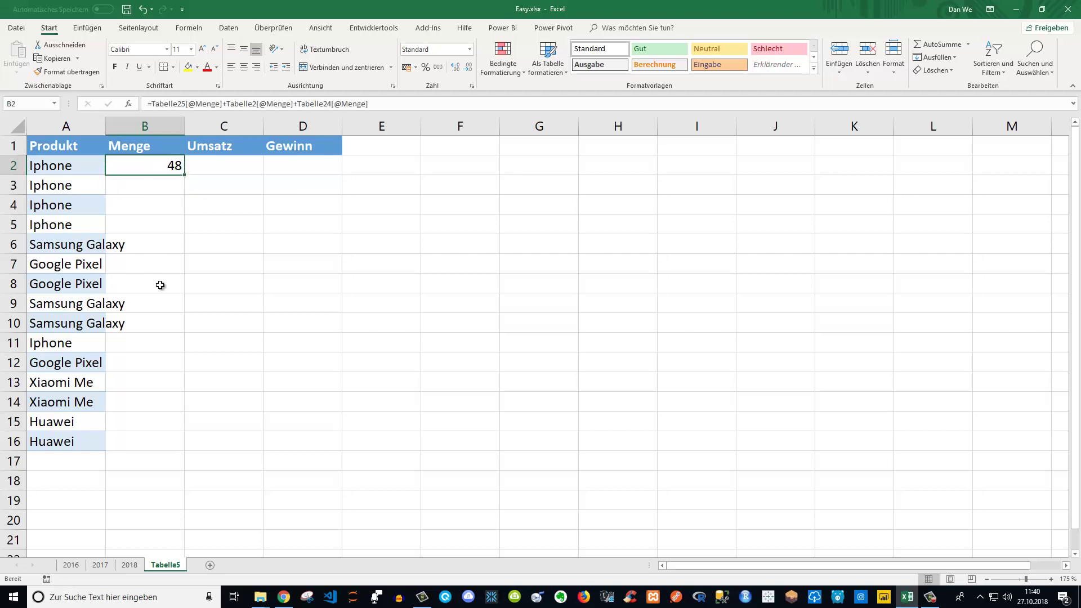
{"action": "left_click", "coordinate": [76, 570]}
{"action": "left_click", "coordinate": [197, 169]}
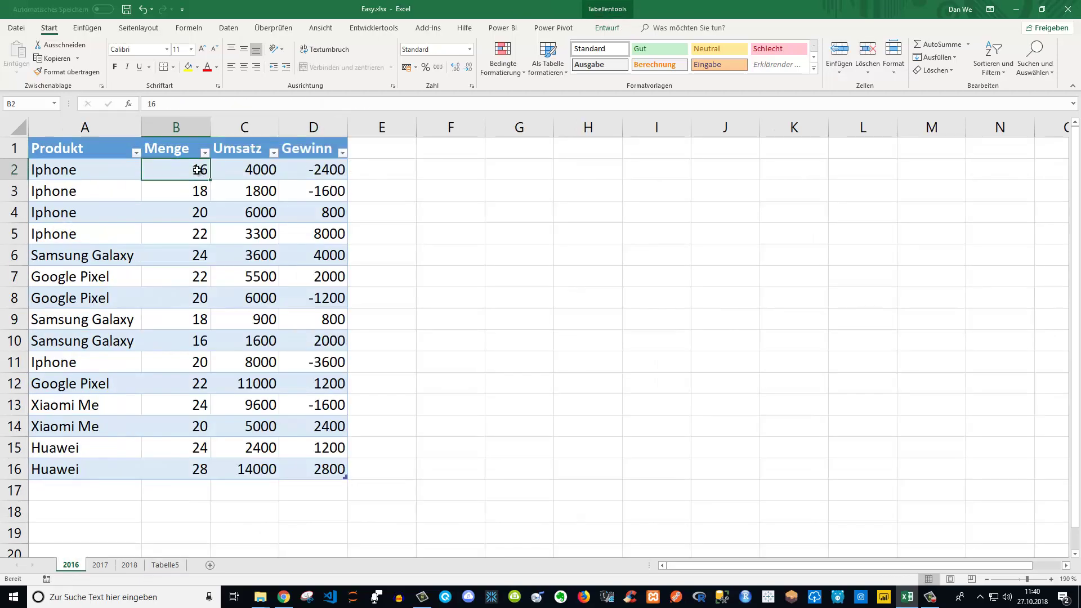
{"action": "left_click", "coordinate": [105, 568]}
{"action": "left_click", "coordinate": [197, 169]}
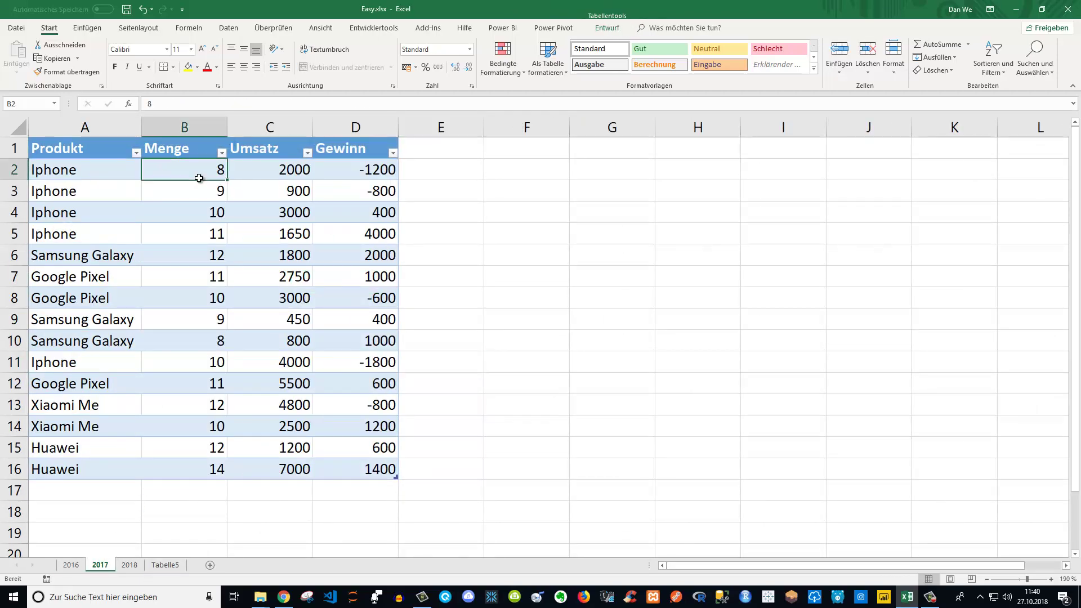
{"action": "left_click", "coordinate": [129, 564]}
{"action": "left_click", "coordinate": [167, 166]}
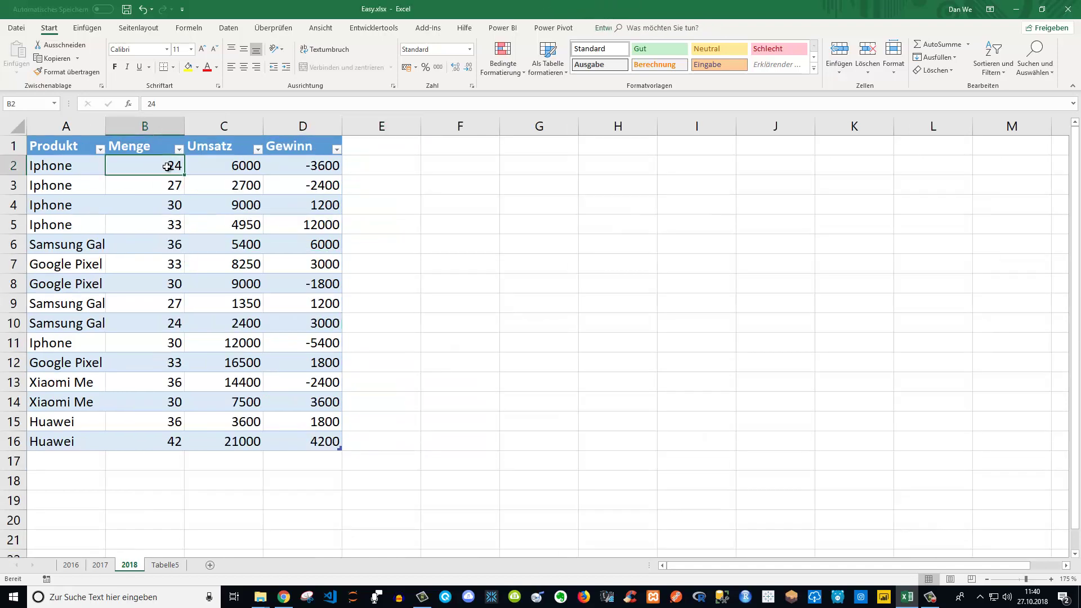
{"action": "left_click", "coordinate": [163, 565]}
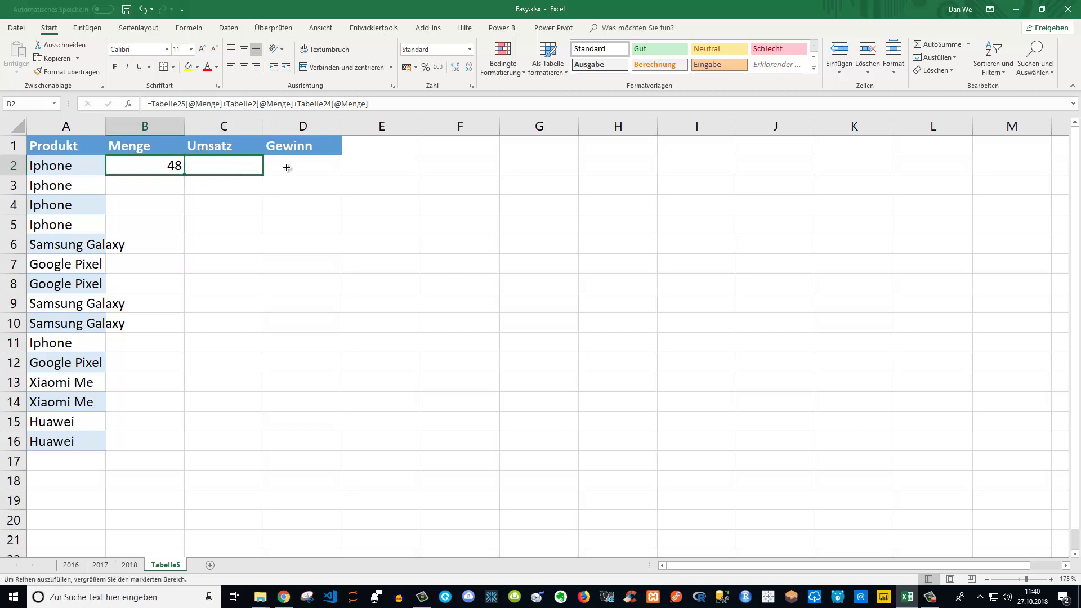
Fill B2's sum formula through D16, then delete everything in B2:D16
{"action": "mouse_move", "coordinate": [189, 173]}
{"action": "left_mouse_down"}
{"action": "mouse_move", "coordinate": [345, 171]}
{"action": "mouse_move", "coordinate": [332, 447]}
{"action": "left_mouse_up"}
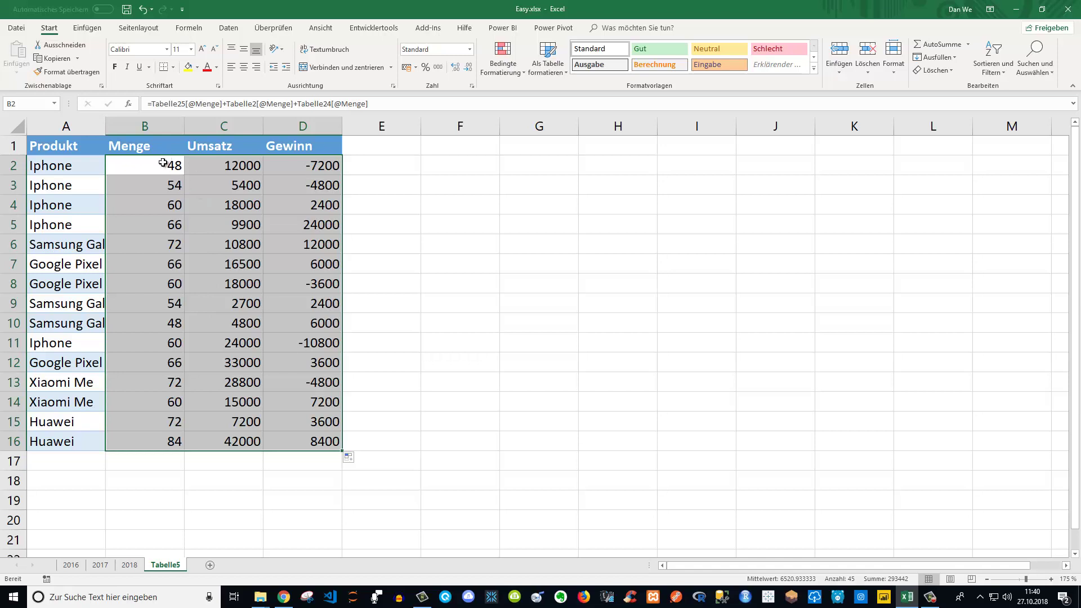
{"action": "left_click", "coordinate": [153, 165]}
{"action": "left_click_drag", "start_coordinate": [169, 166], "coordinate": [332, 442]}
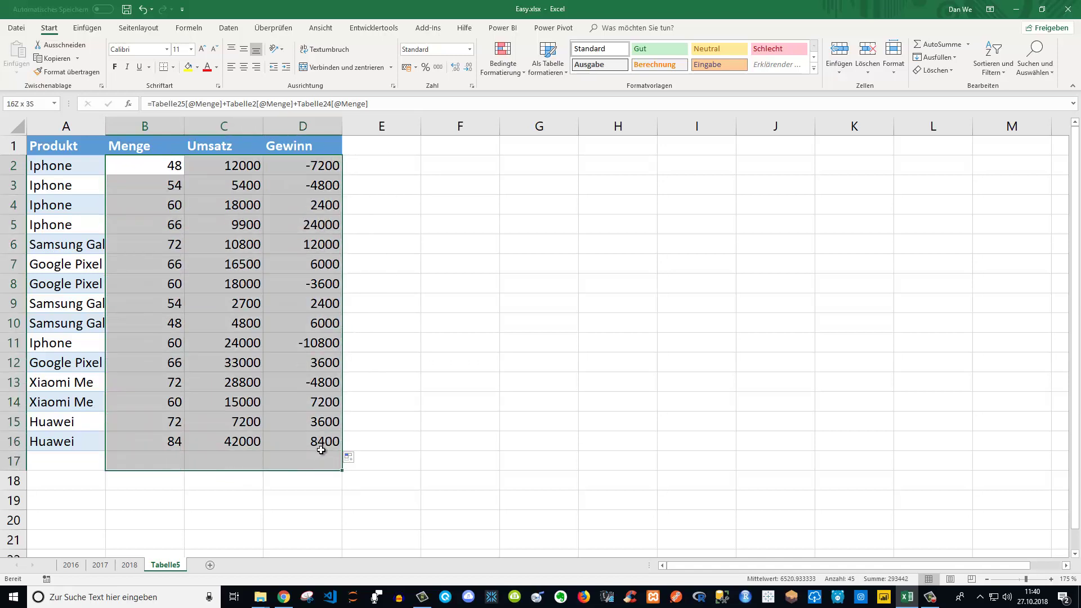
{"action": "key", "text": "Delete"}
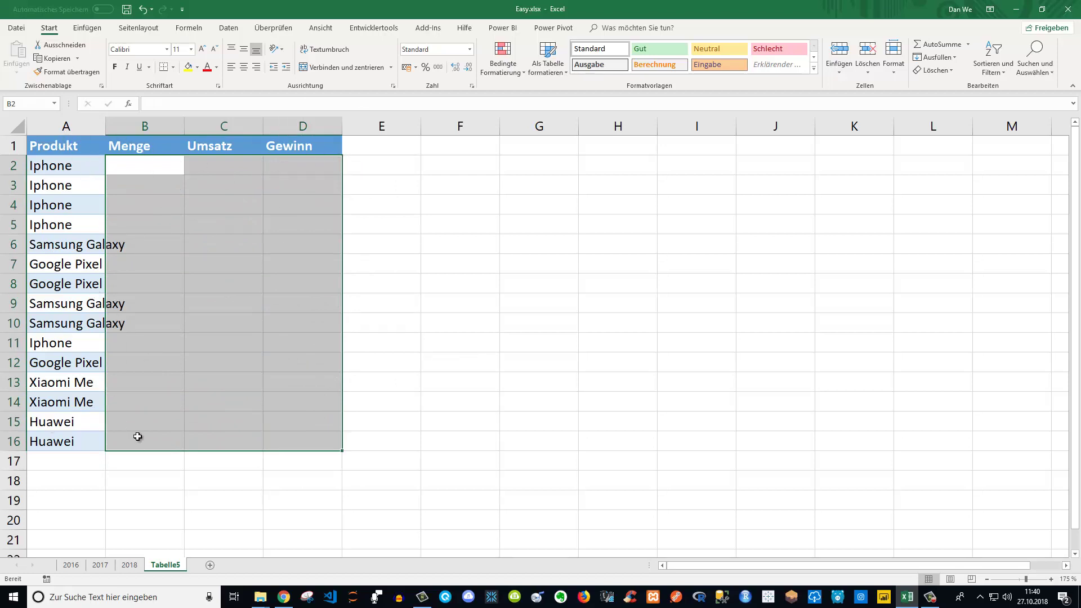
Clear columns A–D and paste the whole 2016 table into Tabelle5 at A1
{"action": "left_click_drag", "start_coordinate": [72, 127], "coordinate": [294, 130]}
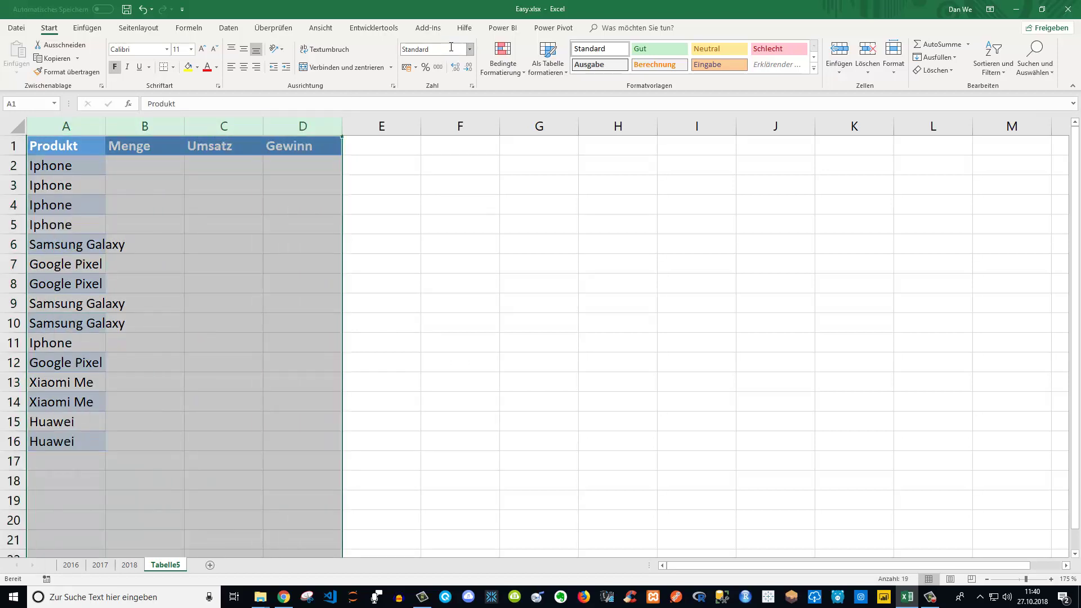
{"action": "key", "text": "Delete"}
{"action": "left_click", "coordinate": [71, 565]}
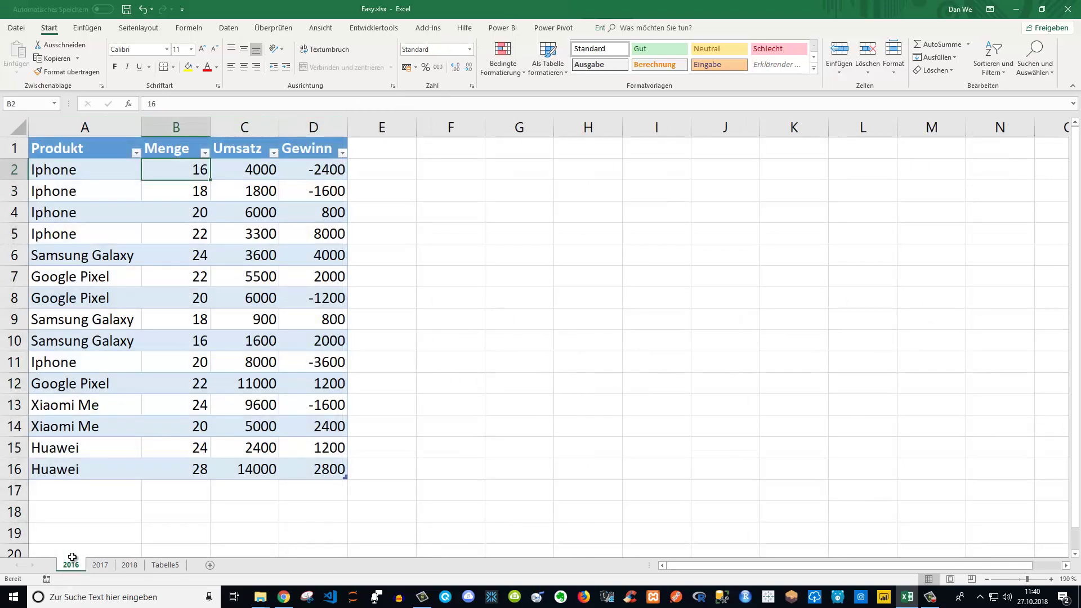
{"action": "mouse_move", "coordinate": [59, 148]}
{"action": "left_mouse_down"}
{"action": "mouse_move", "coordinate": [287, 262]}
{"action": "mouse_move", "coordinate": [329, 475]}
{"action": "left_mouse_up"}
{"action": "key", "text": "ctrl+c"}
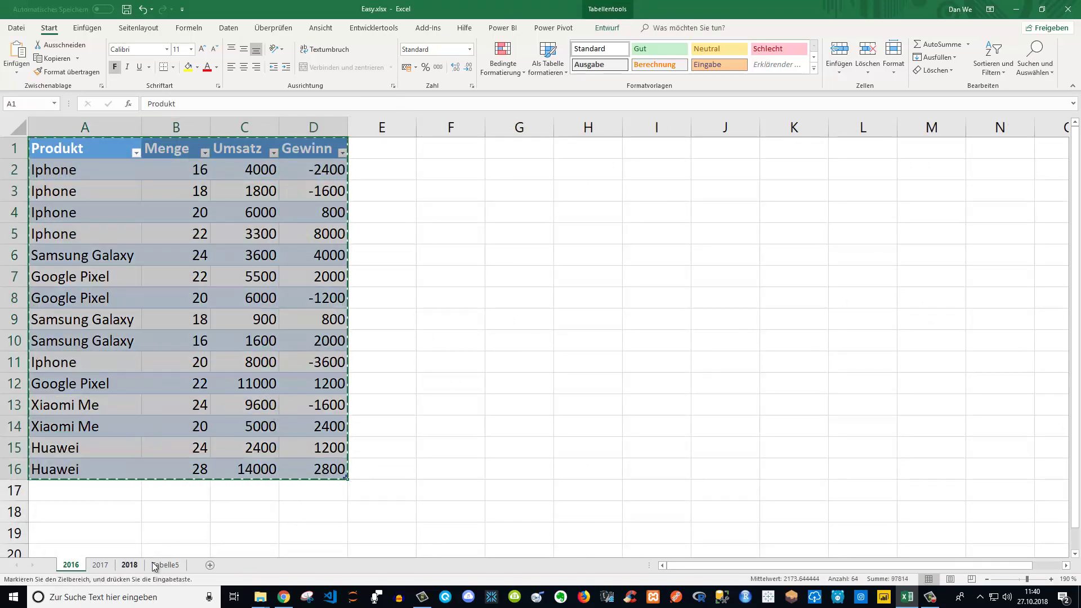
{"action": "left_click", "coordinate": [164, 565]}
{"action": "left_click", "coordinate": [84, 145]}
{"action": "key", "text": "ctrl+v"}
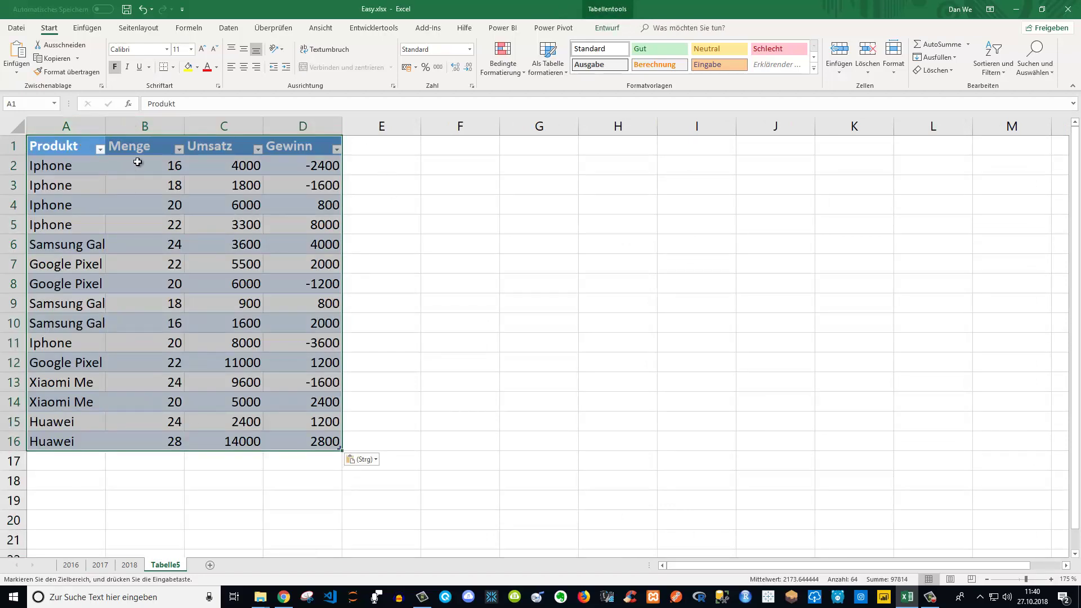
Delete the pasted numbers in B2:D16, leaving only the product names
{"action": "left_click_drag", "start_coordinate": [140, 165], "coordinate": [289, 437]}
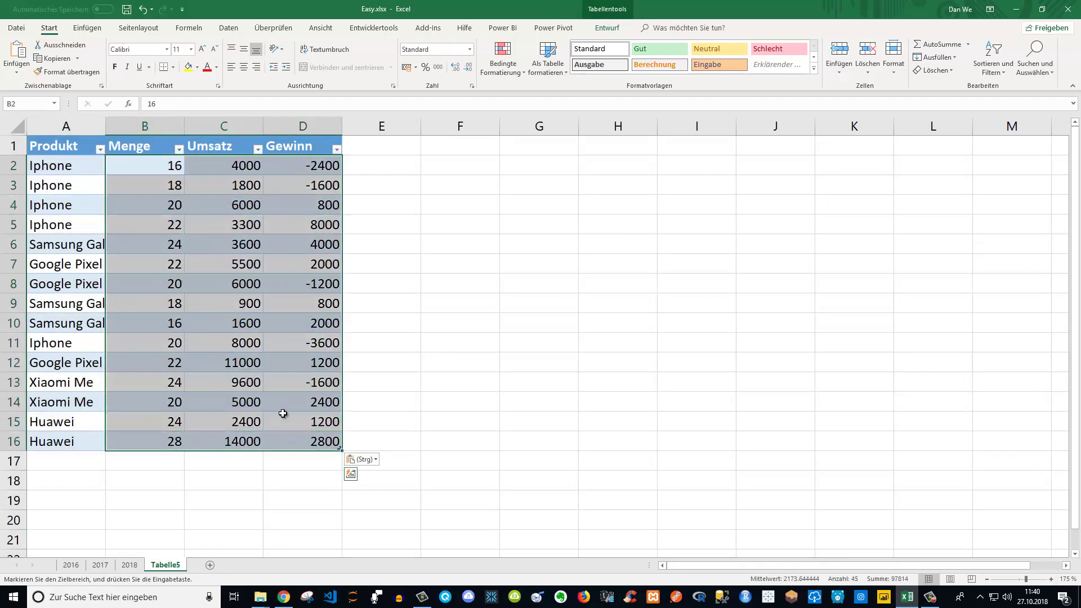
{"action": "key", "text": "Delete"}
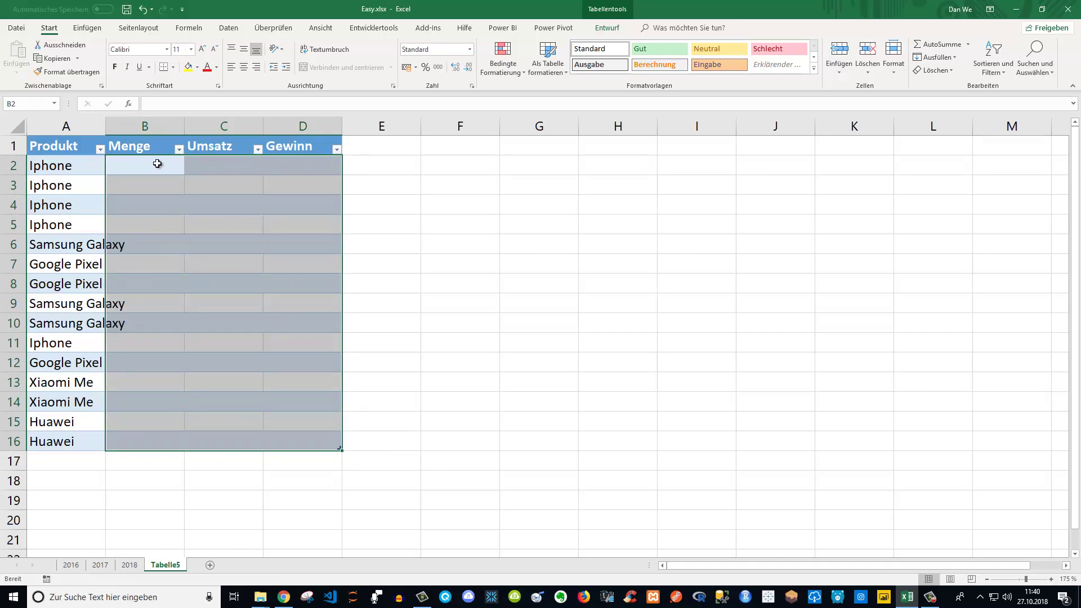
{"action": "left_click", "coordinate": [150, 168]}
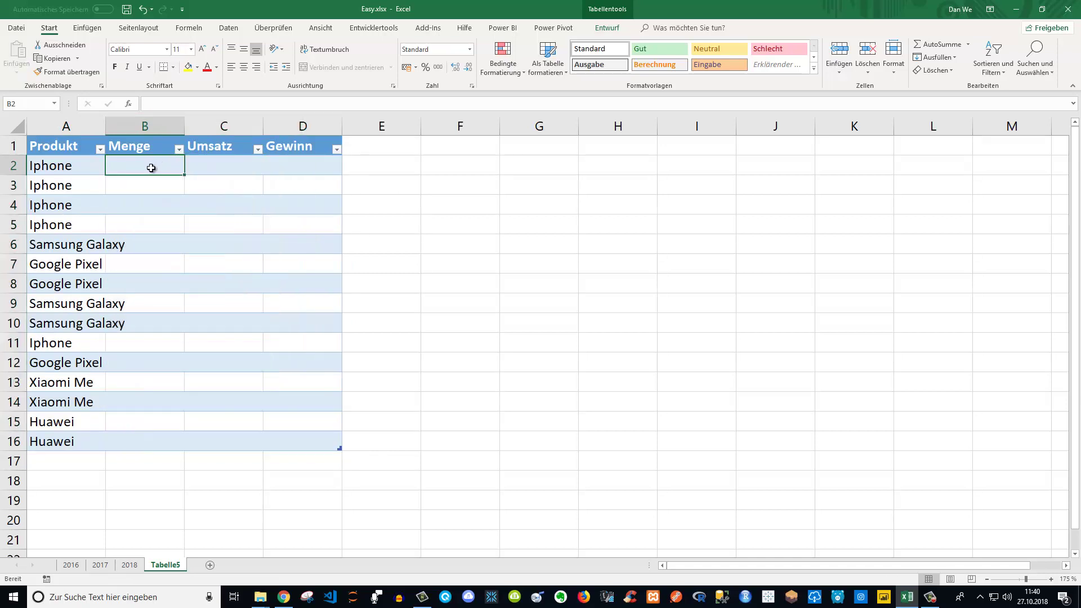
Enter a B2 formula adding B2 from sheets 2016, 2017 and 2018, giving Menge totals 48 to 84
{"action": "type", "text": "="}
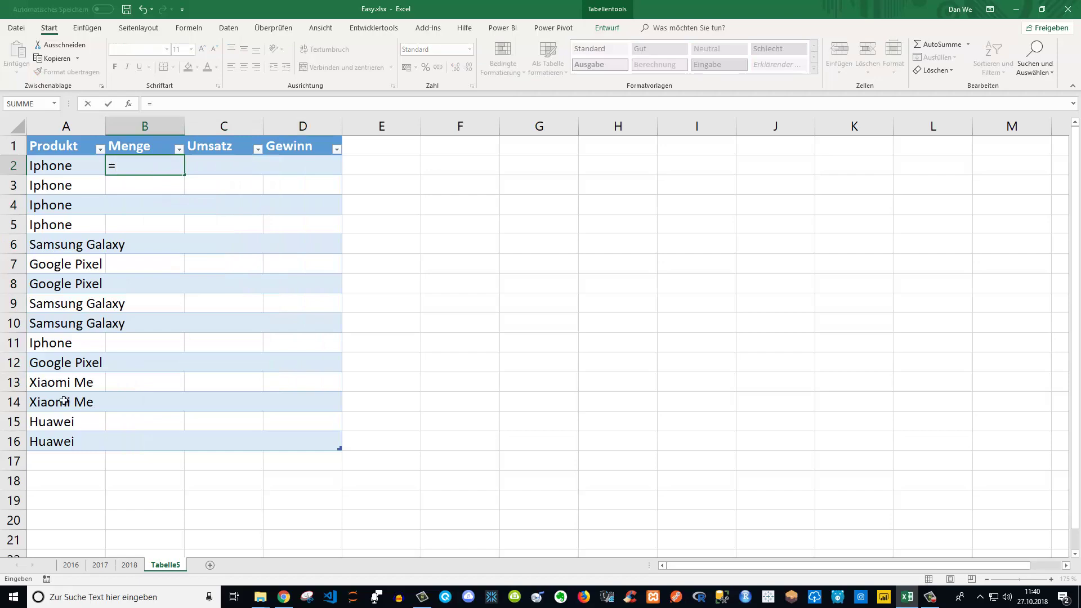
{"action": "left_click", "coordinate": [72, 564]}
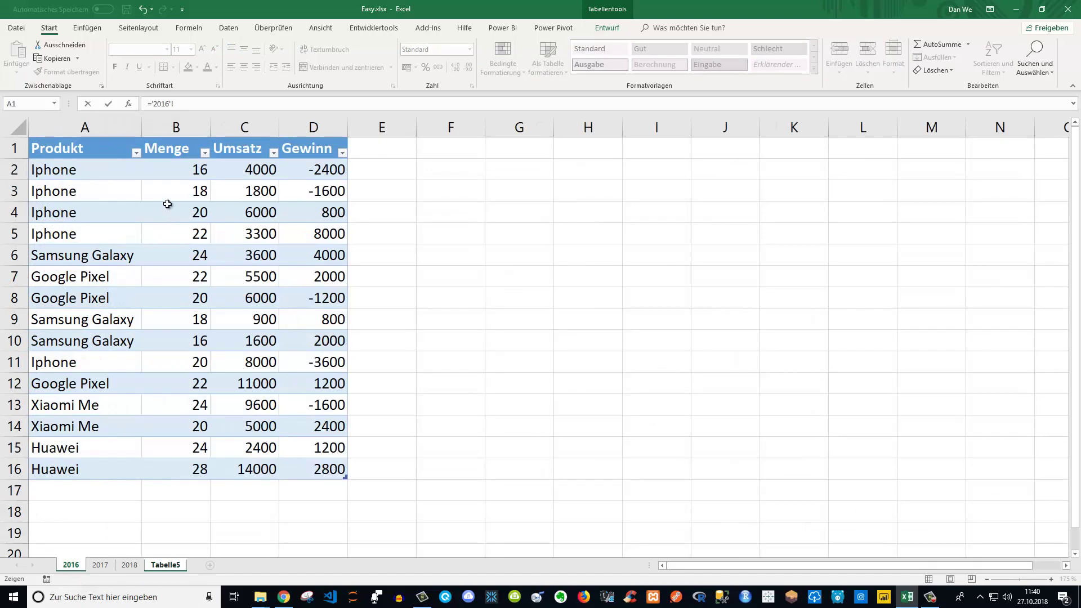
{"action": "left_click", "coordinate": [170, 172]}
{"action": "type", "text": "+"}
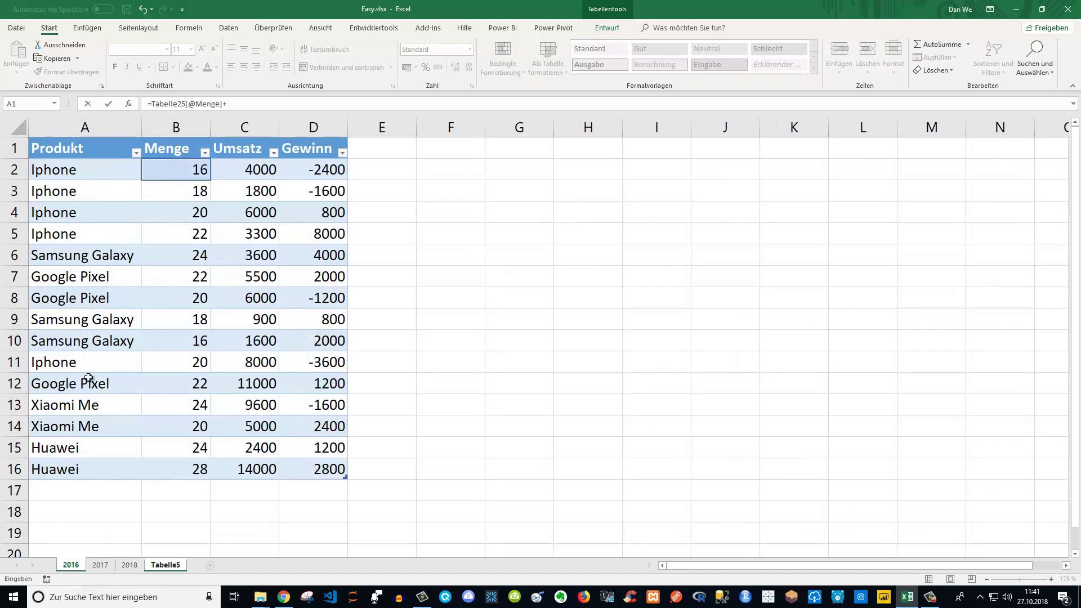
{"action": "left_click", "coordinate": [101, 565]}
{"action": "left_click", "coordinate": [183, 171]}
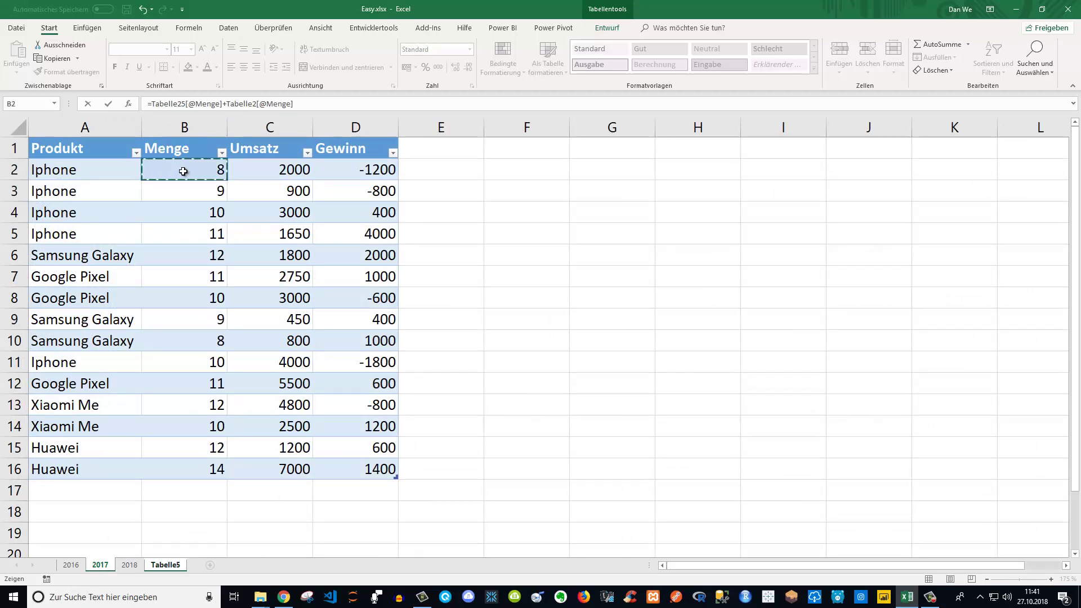
{"action": "type", "text": "+"}
{"action": "left_click", "coordinate": [129, 564]}
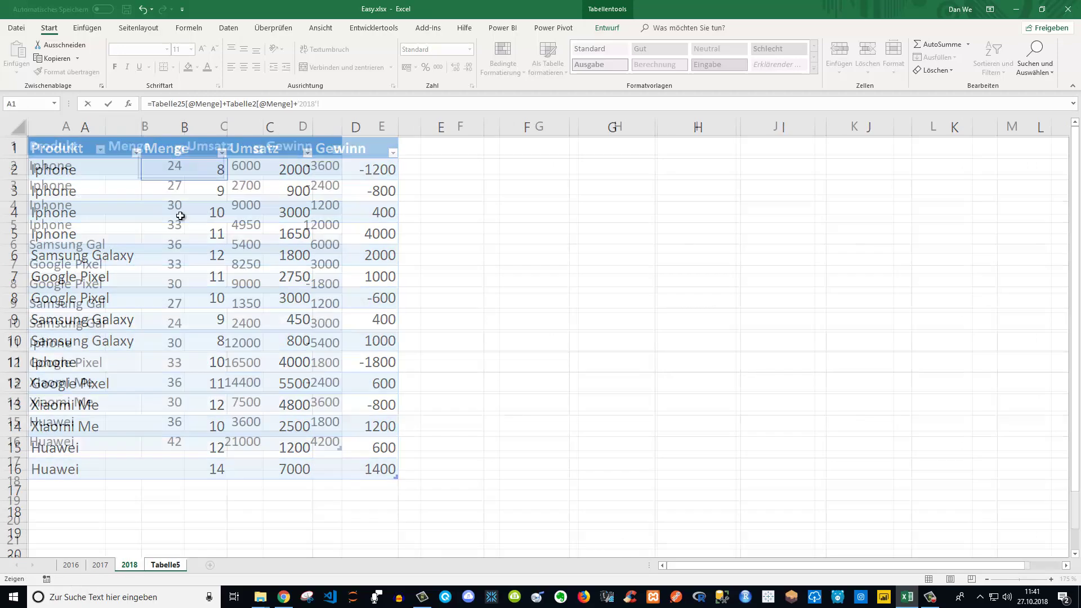
{"action": "left_click", "coordinate": [166, 169]}
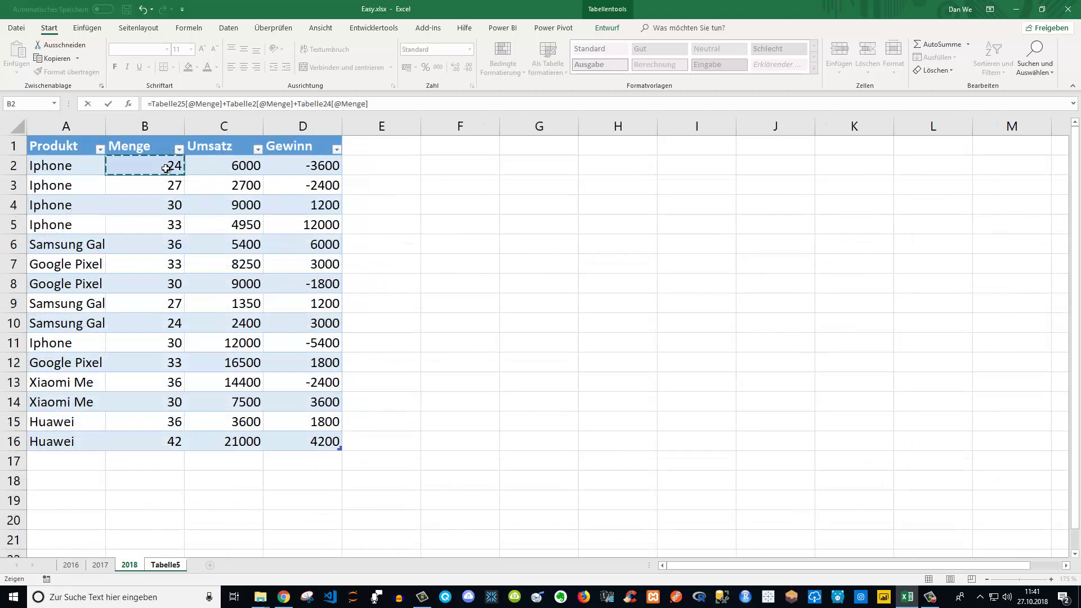
{"action": "key", "text": "Return"}
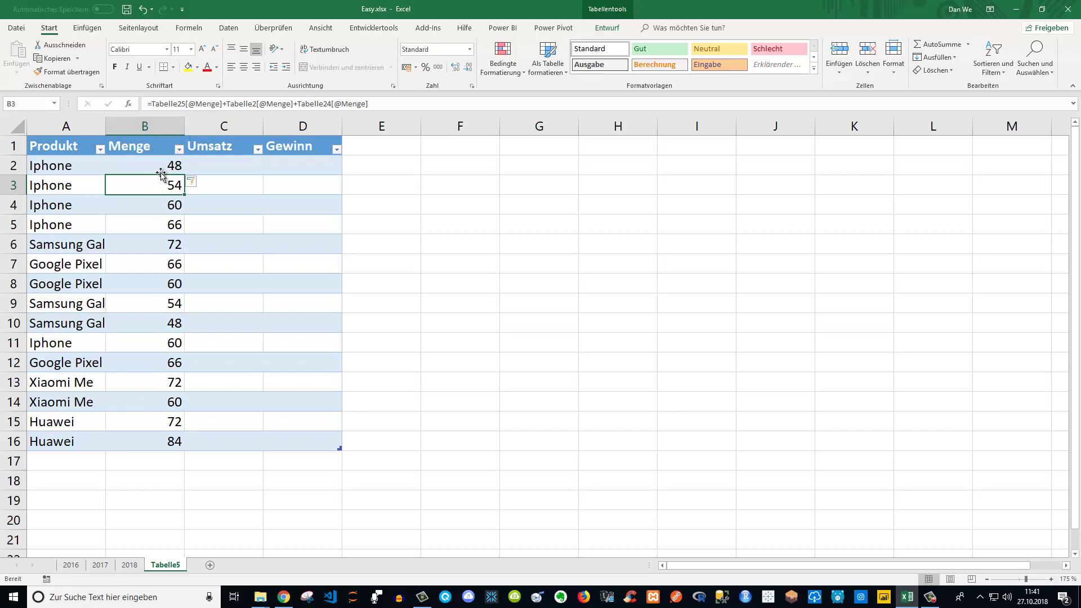
Copy the sum formula into C2 and fill it down to C16, giving Umsatz totals 12000 to 42000
{"action": "left_click", "coordinate": [169, 165]}
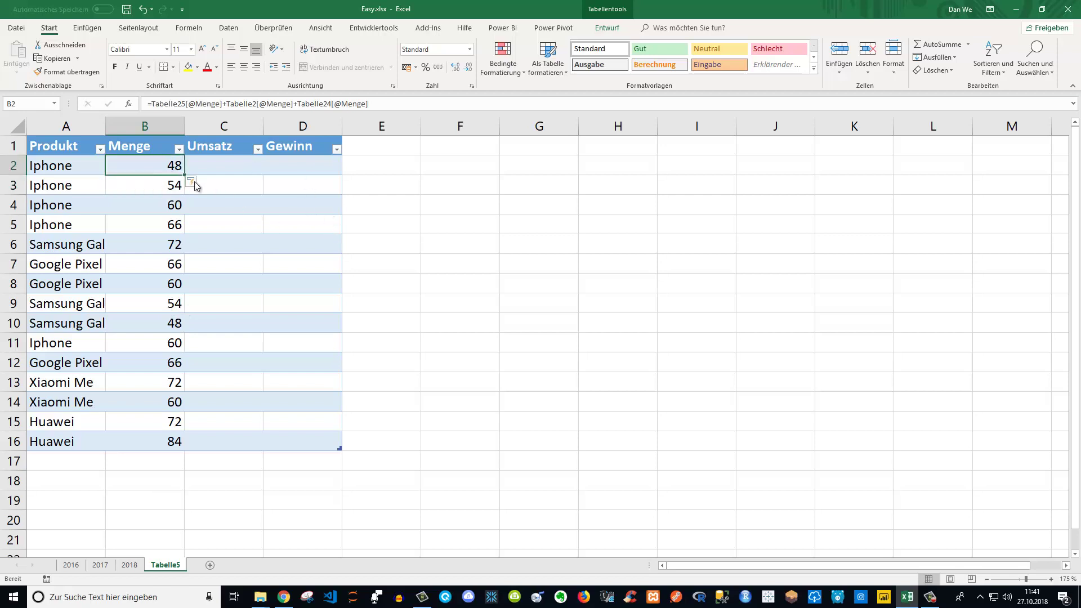
{"action": "left_click_drag", "start_coordinate": [185, 174], "coordinate": [229, 163]}
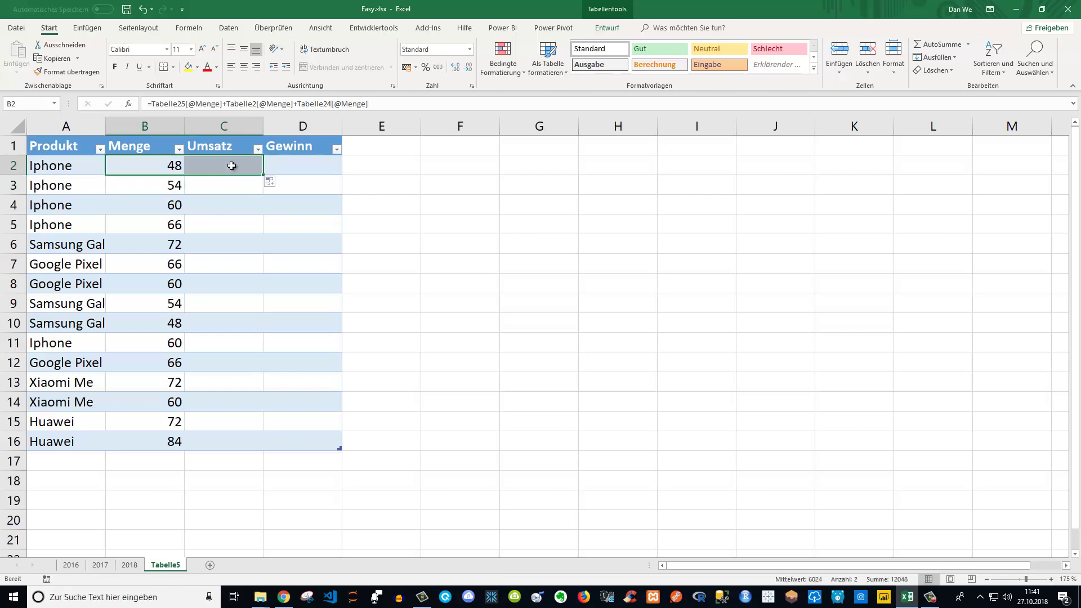
{"action": "mouse_move", "coordinate": [263, 175]}
{"action": "left_mouse_down"}
{"action": "mouse_move", "coordinate": [262, 316]}
{"action": "mouse_move", "coordinate": [260, 169]}
{"action": "left_mouse_up"}
{"action": "key", "text": "ctrl+z"}
{"action": "left_click", "coordinate": [259, 168]}
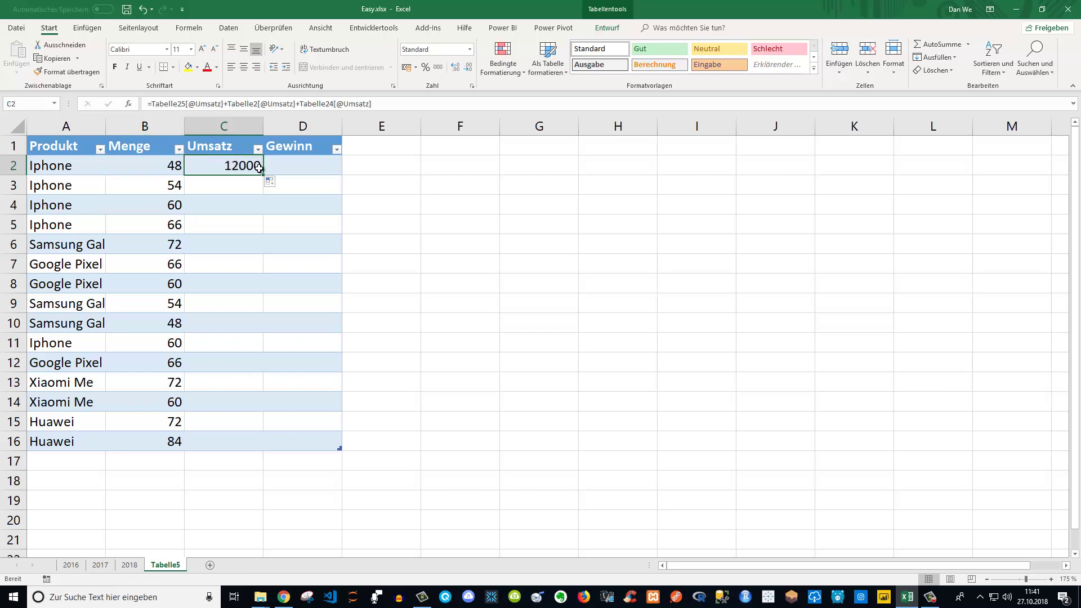
{"action": "left_click_drag", "start_coordinate": [263, 178], "coordinate": [262, 449]}
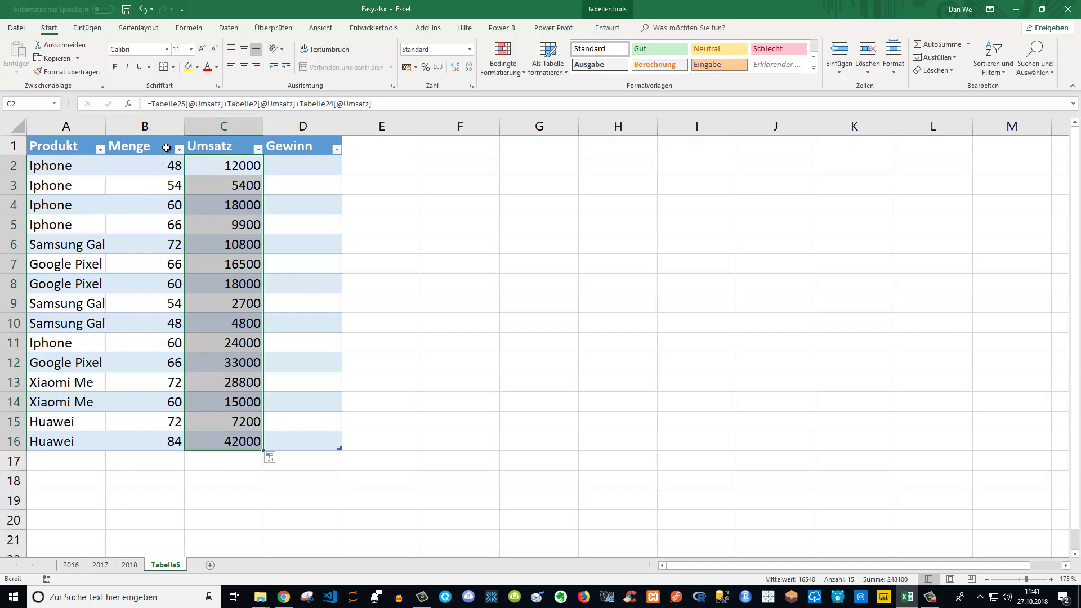
Delete the summed Menge and Umsatz values in B2:C16
{"action": "left_click", "coordinate": [171, 163]}
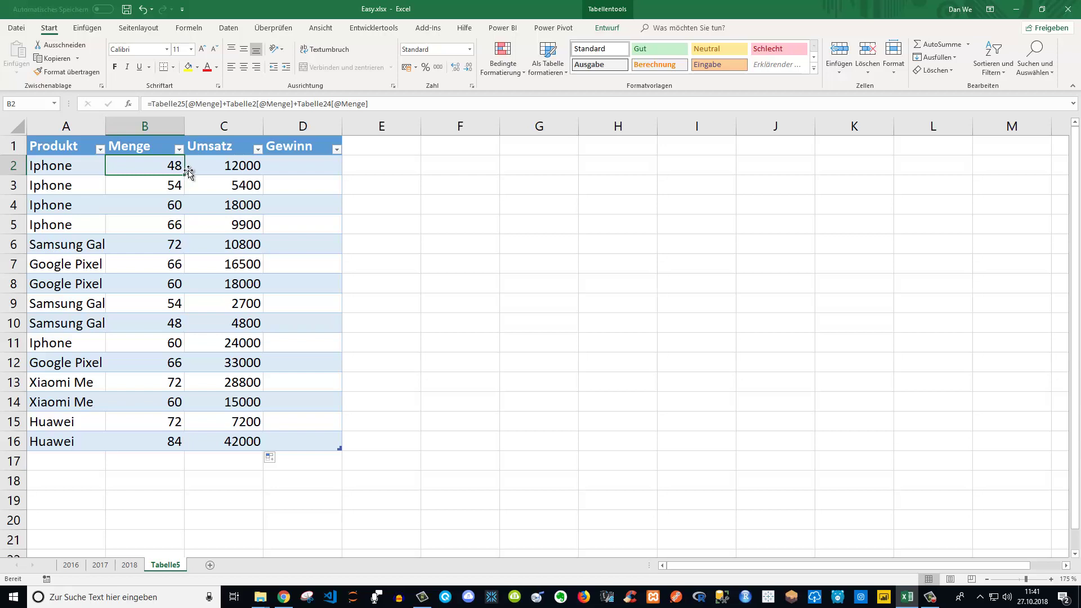
{"action": "left_click", "coordinate": [153, 184]}
{"action": "left_click_drag", "start_coordinate": [154, 165], "coordinate": [249, 438]}
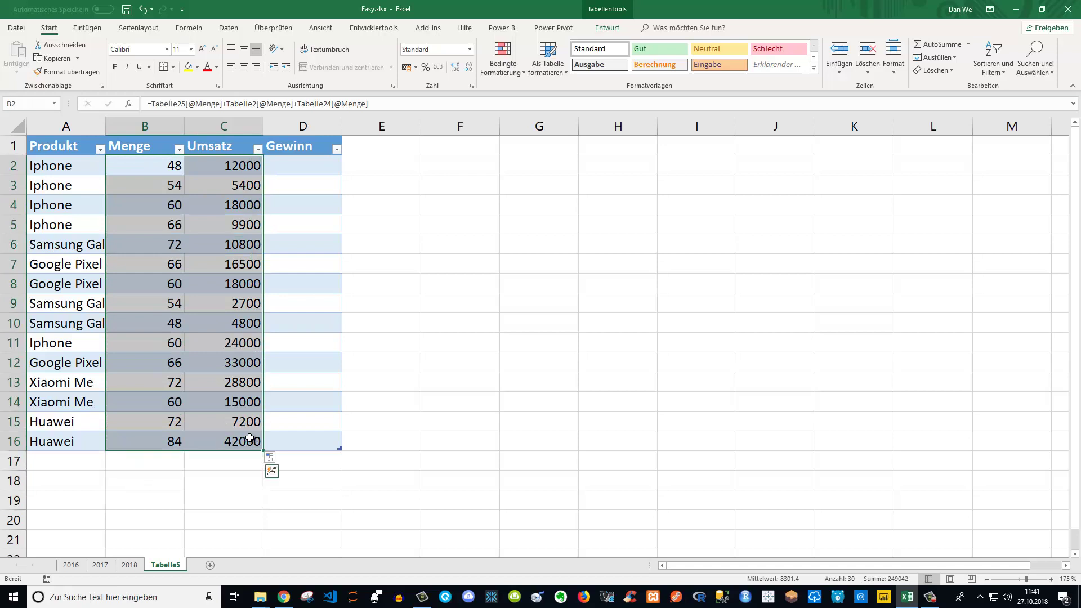
{"action": "key", "text": "Delete"}
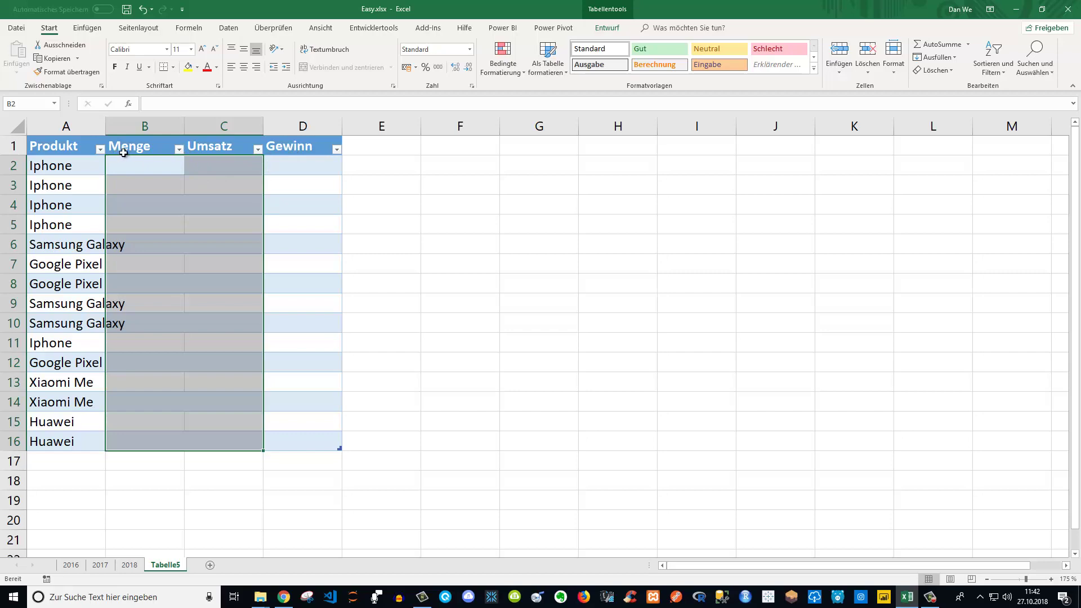
{"action": "left_click", "coordinate": [355, 319]}
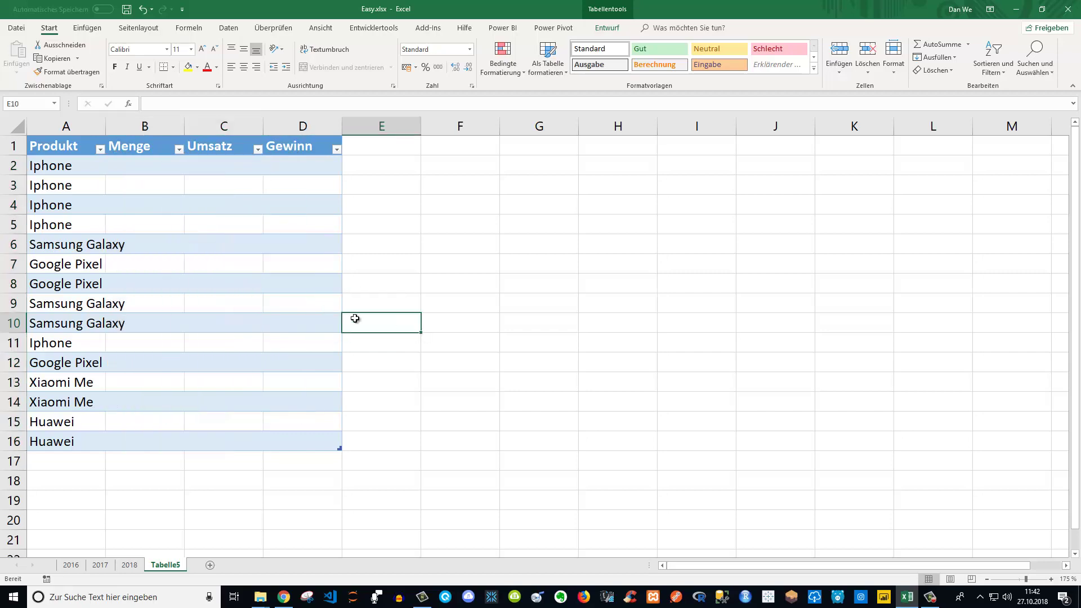
{"action": "left_click", "coordinate": [72, 565]}
{"action": "left_click", "coordinate": [94, 566]}
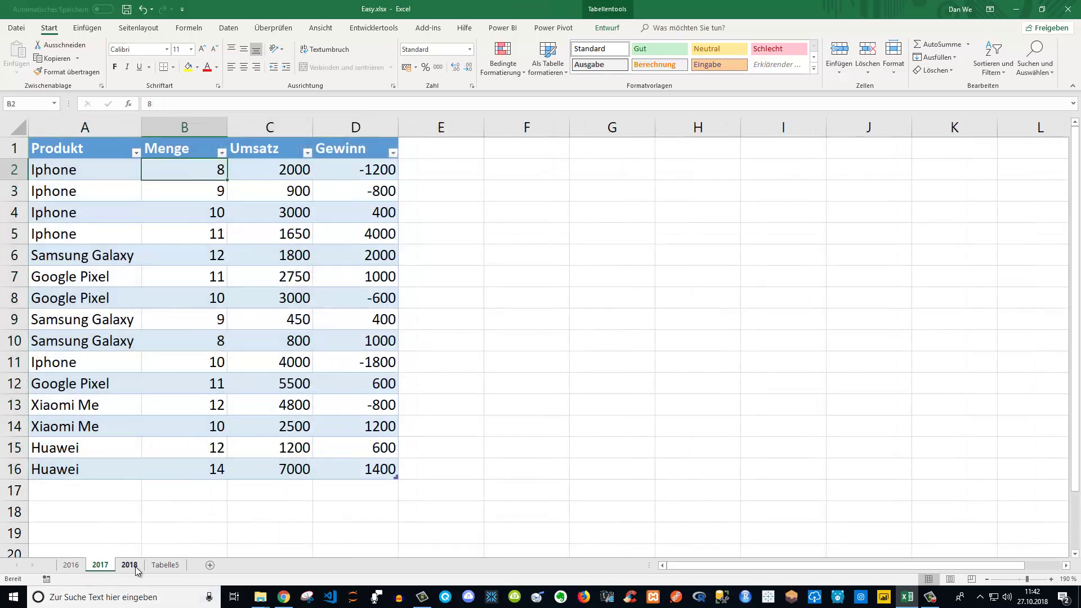
{"action": "left_click", "coordinate": [134, 565]}
{"action": "left_click", "coordinate": [161, 567]}
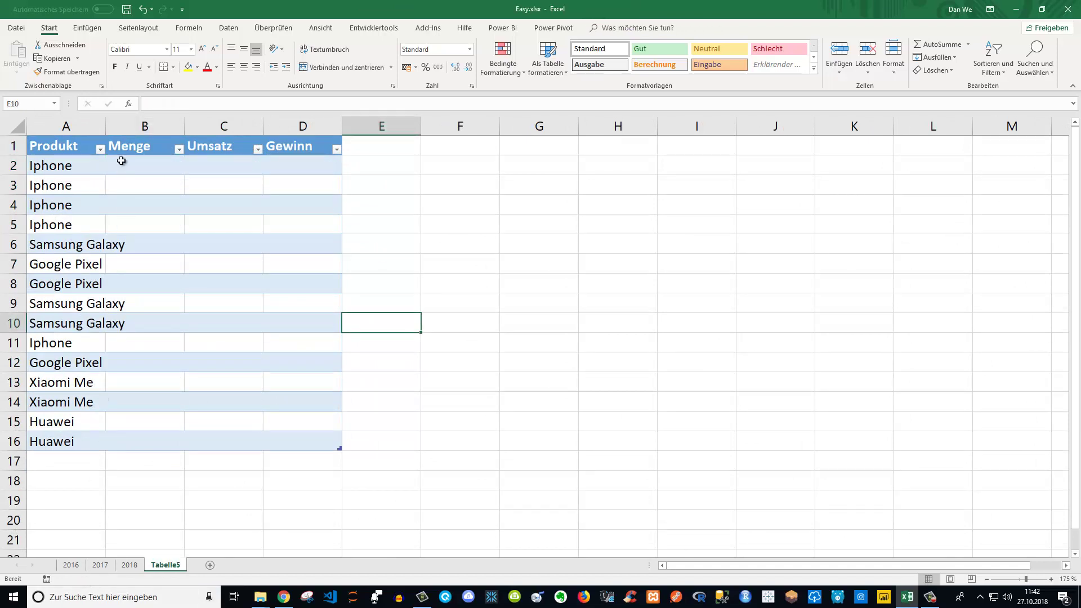
{"action": "left_click", "coordinate": [122, 161]}
{"action": "type", "text": "="}
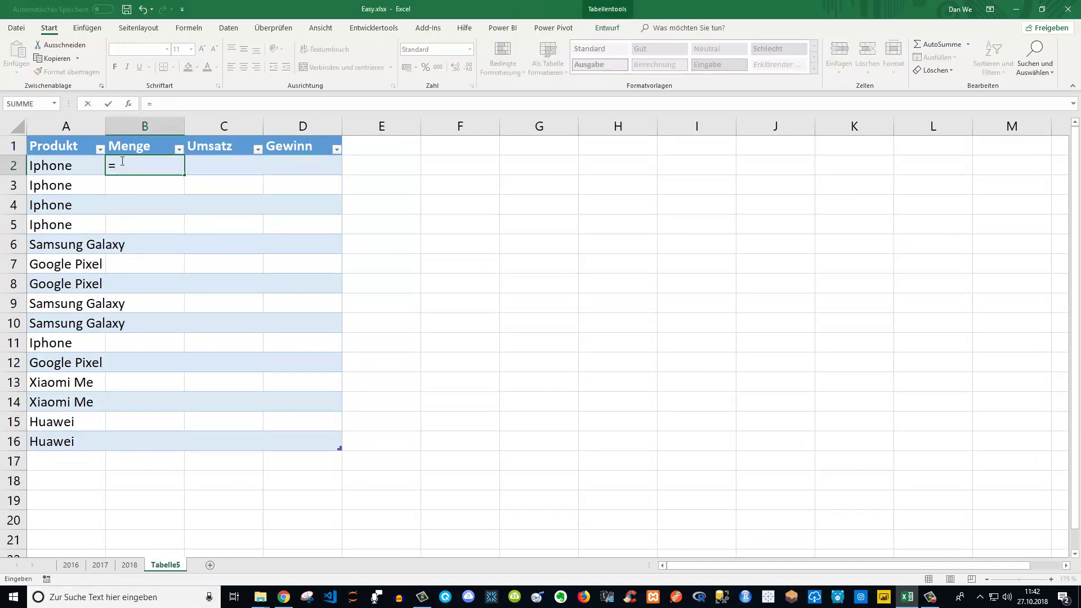
{"action": "left_click", "coordinate": [71, 565]}
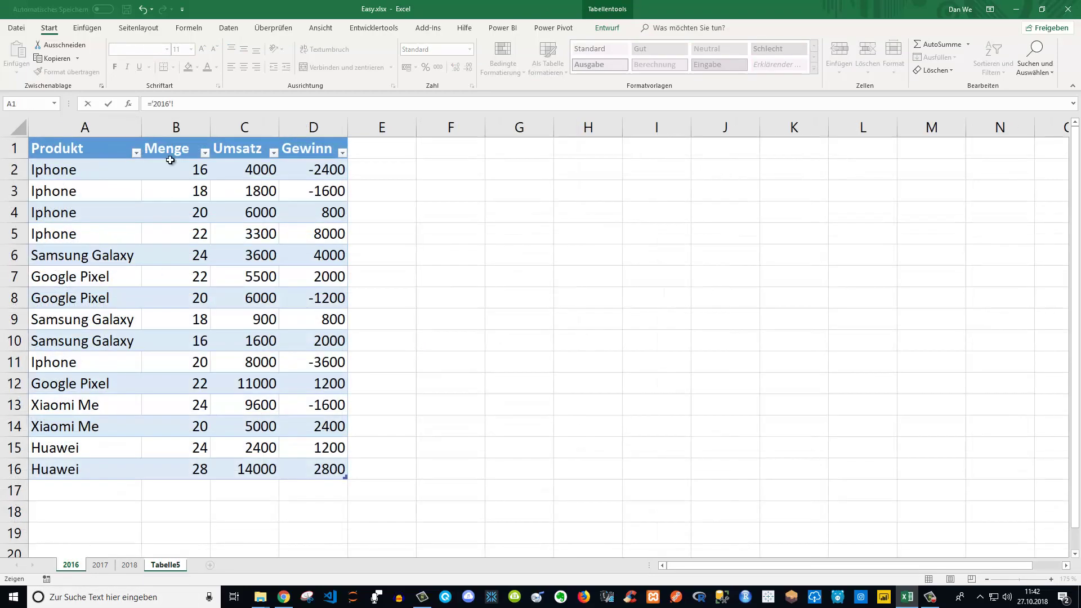
{"action": "left_click", "coordinate": [170, 170]}
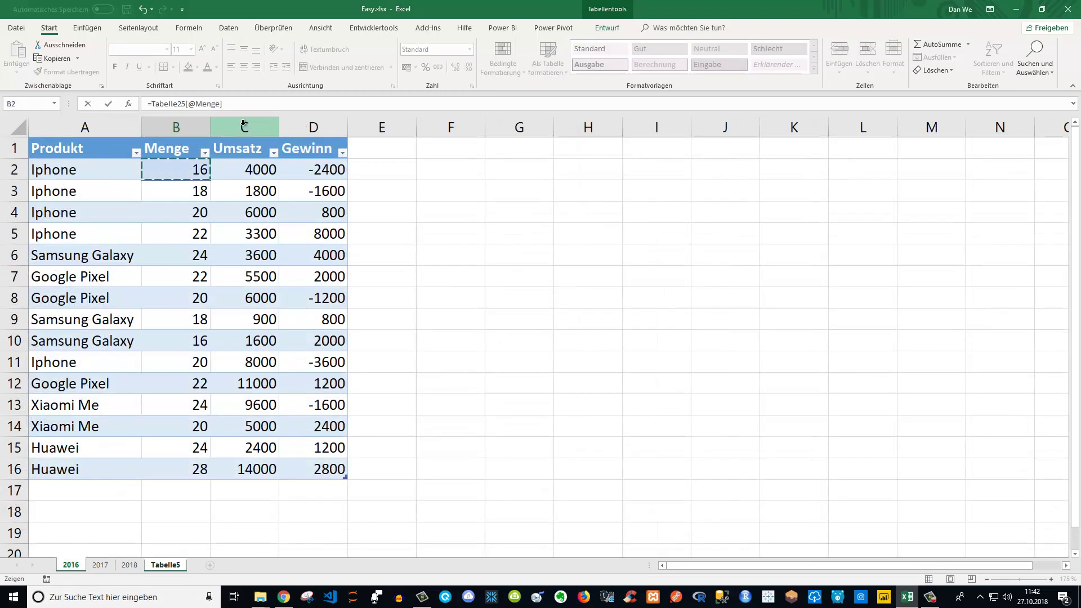
{"action": "type", "text": "+"}
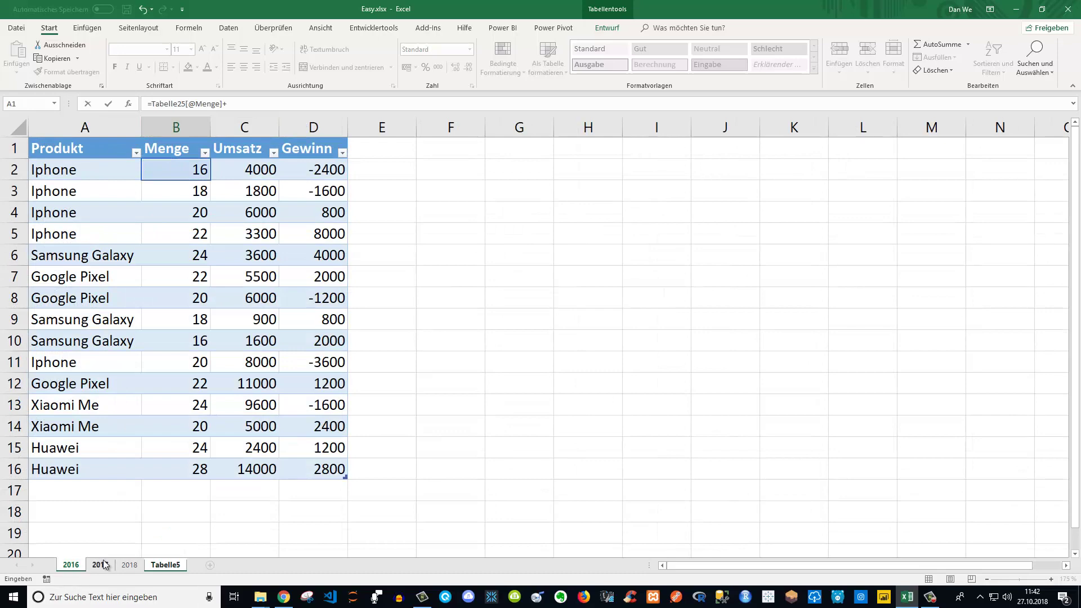
{"action": "left_click", "coordinate": [100, 565]}
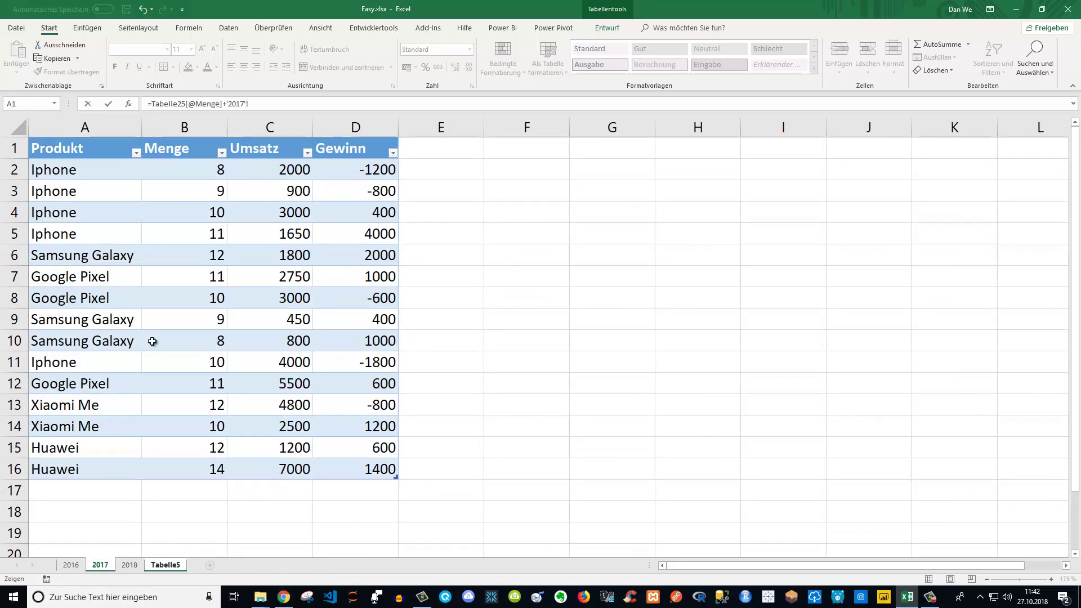
{"action": "key", "text": "Escape"}
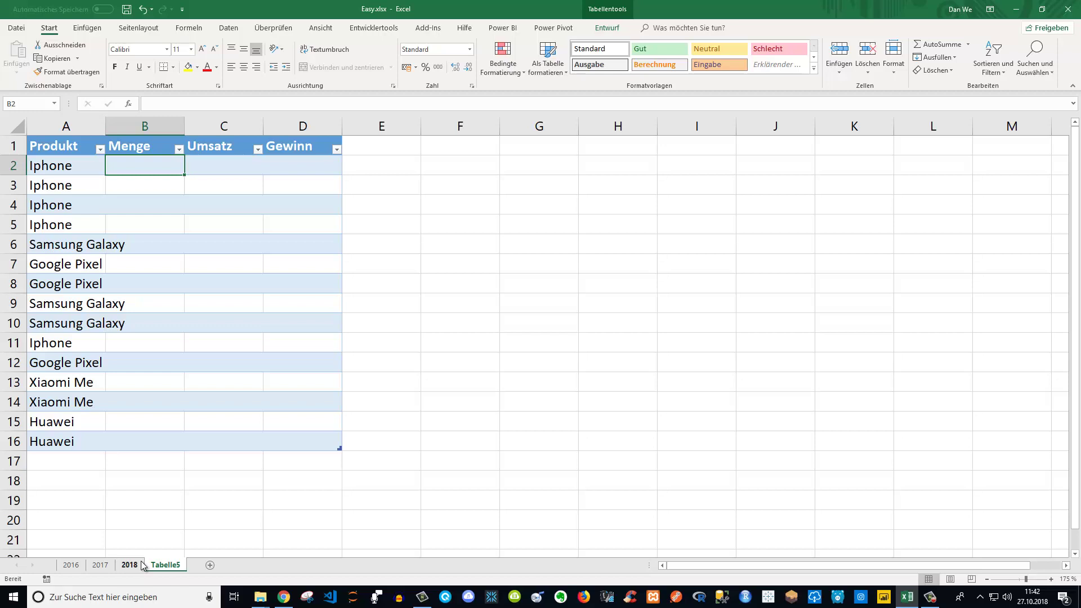
Enter =SUMME('2016:2018'!B2) in Tabelle5's B2 to total Menge across the three year sheets
{"action": "left_click", "coordinate": [71, 564]}
{"action": "left_click", "coordinate": [98, 564]}
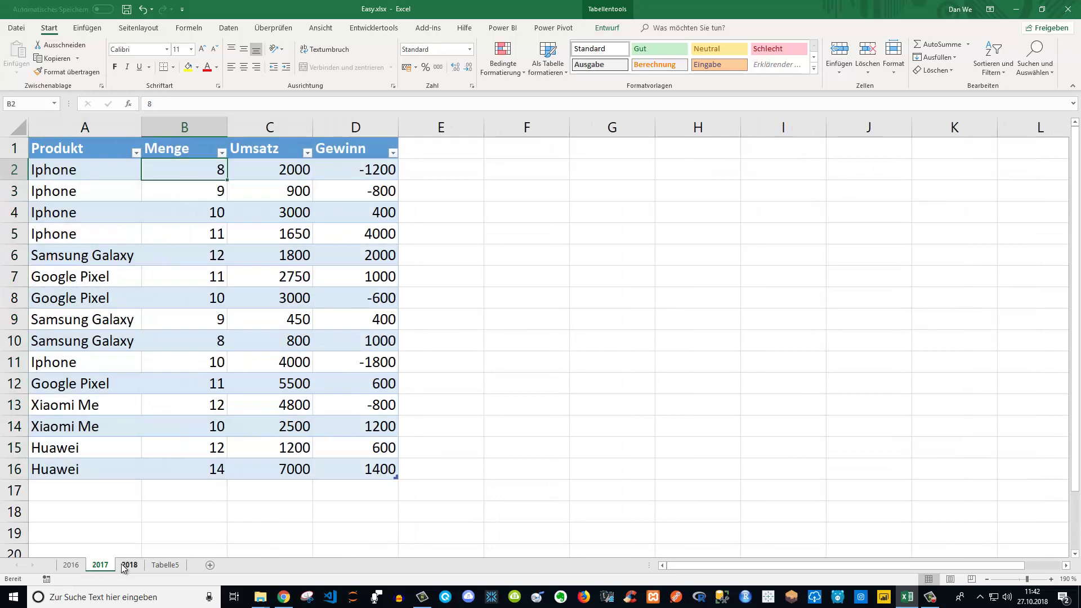
{"action": "left_click", "coordinate": [153, 565]}
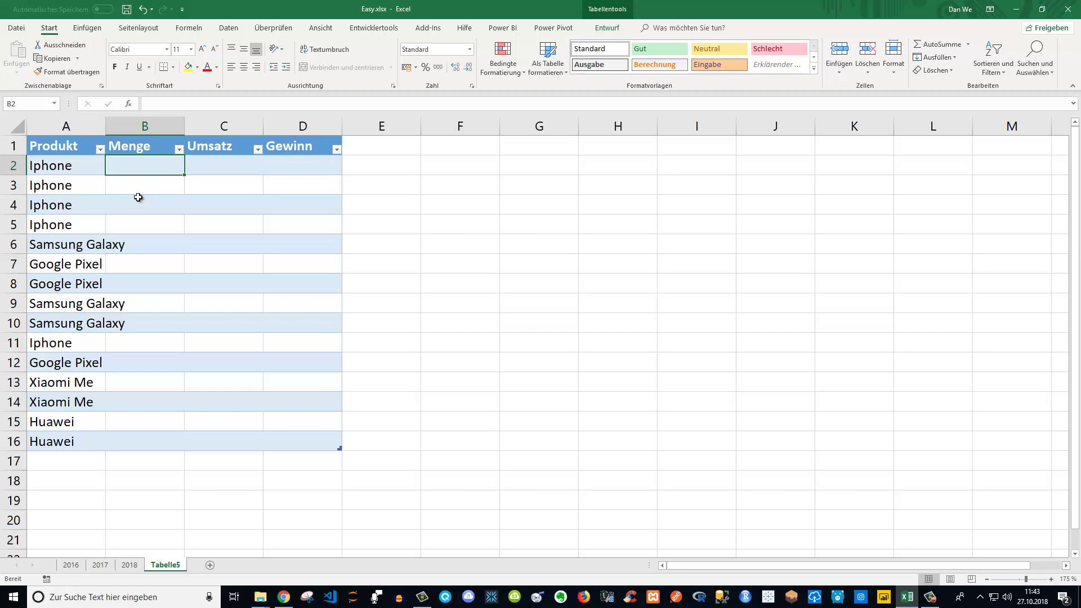
{"action": "type", "text": "=s"}
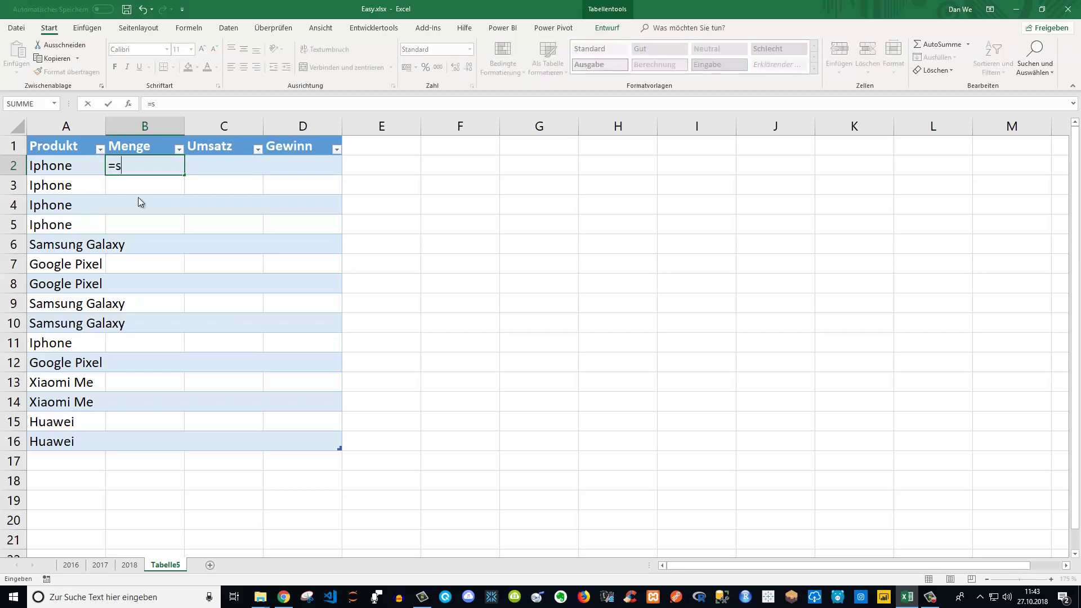
{"action": "type", "text": "um"}
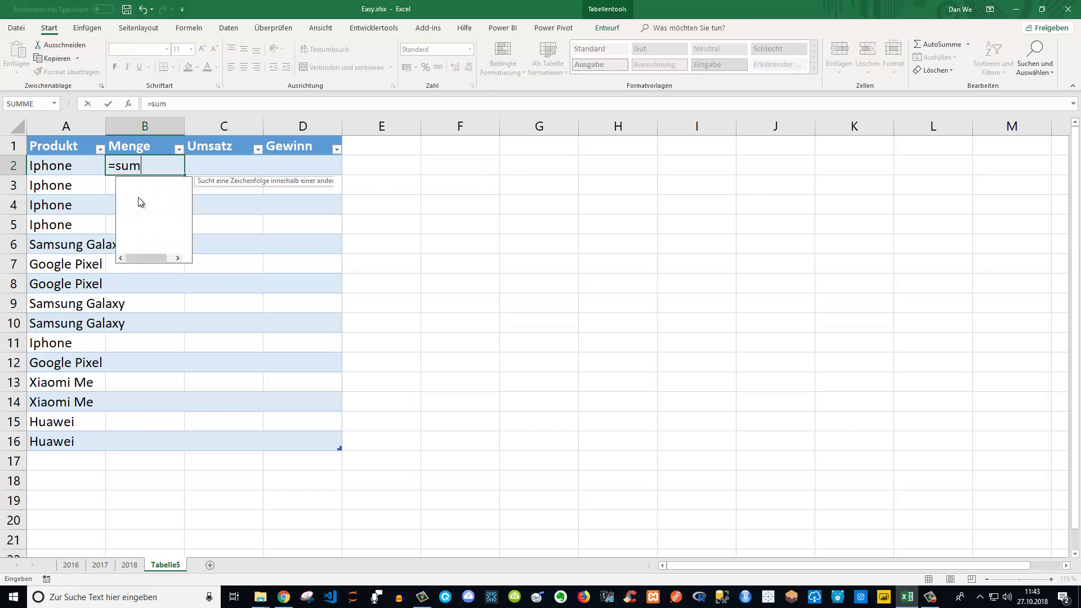
{"action": "key", "text": "Tab"}
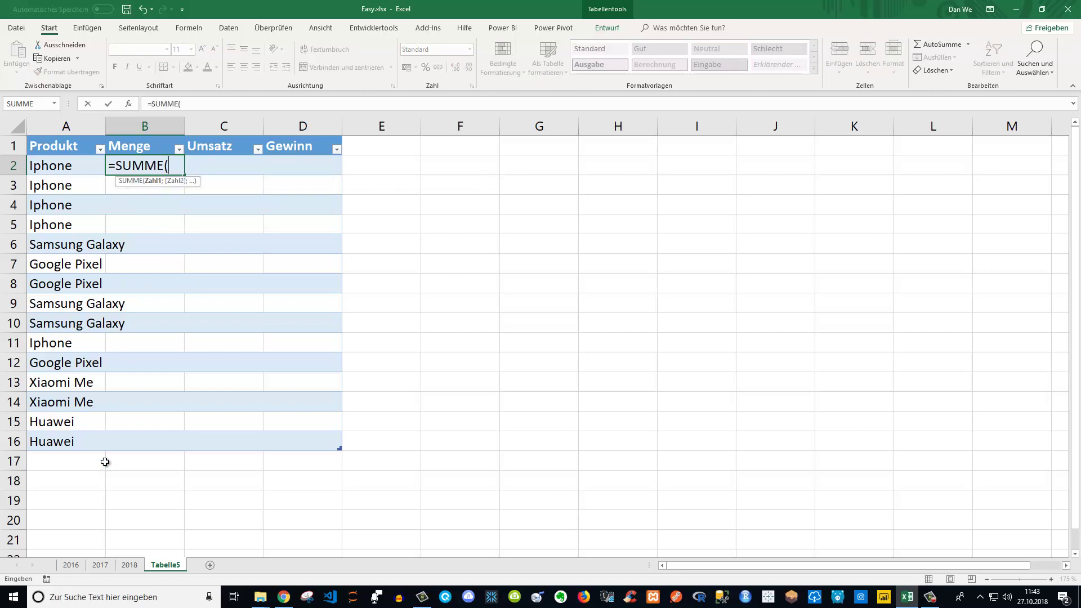
{"action": "left_click", "coordinate": [70, 566]}
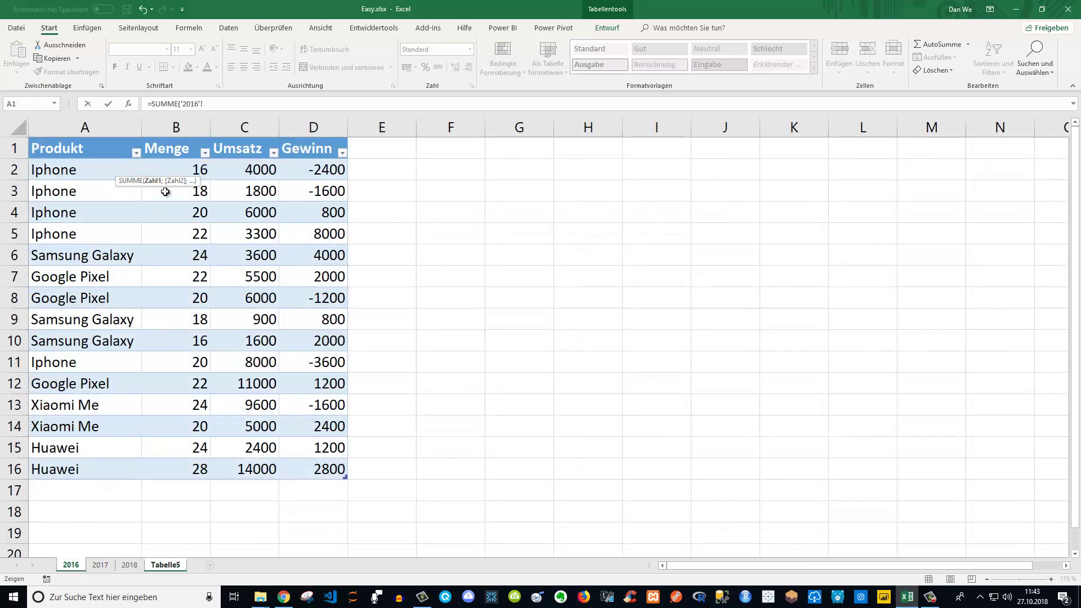
{"action": "left_click", "coordinate": [169, 166]}
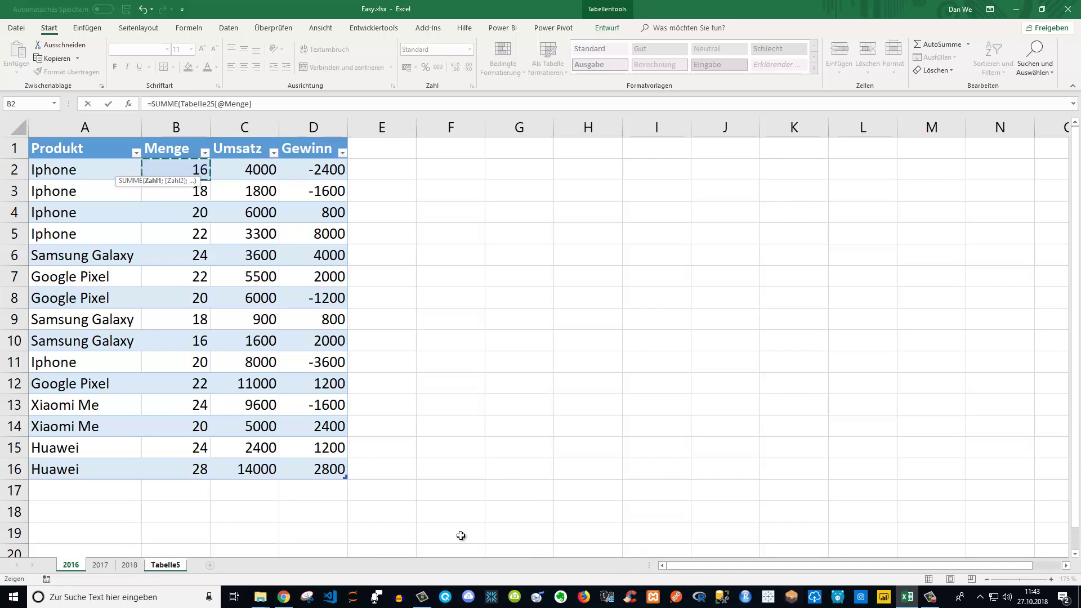
{"action": "left_click", "coordinate": [72, 566]}
{"action": "left_click", "coordinate": [133, 567], "text": "shift"}
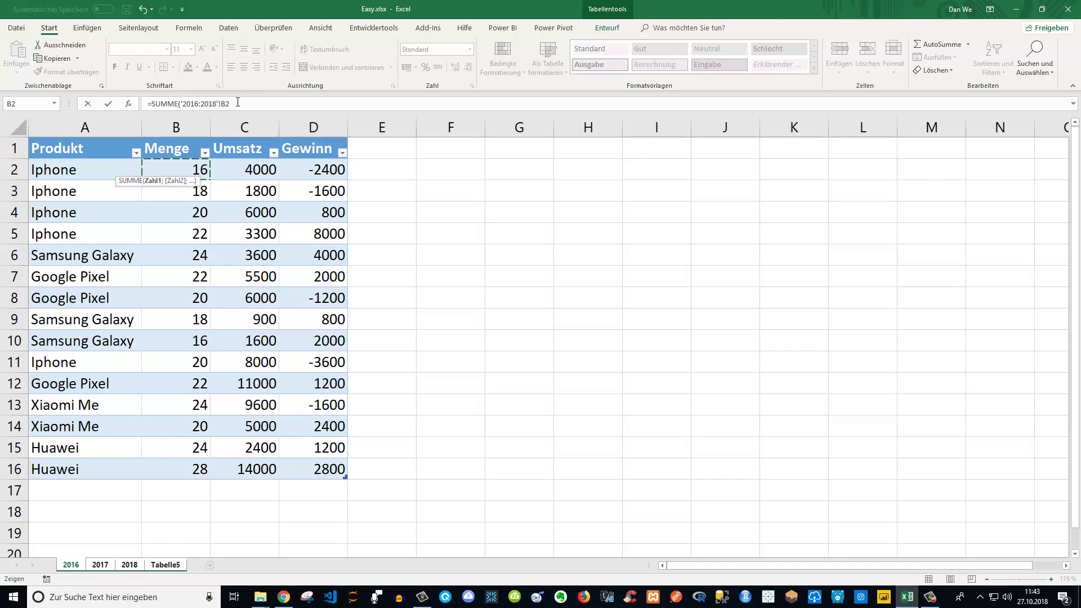
{"action": "type", "text": ")"}
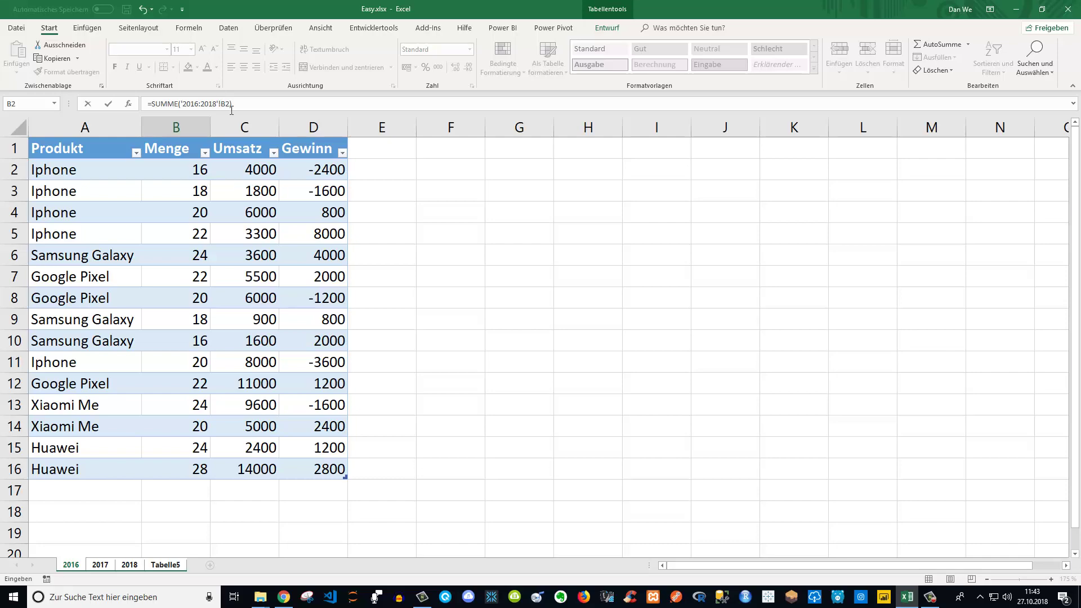
{"action": "key", "text": "Return"}
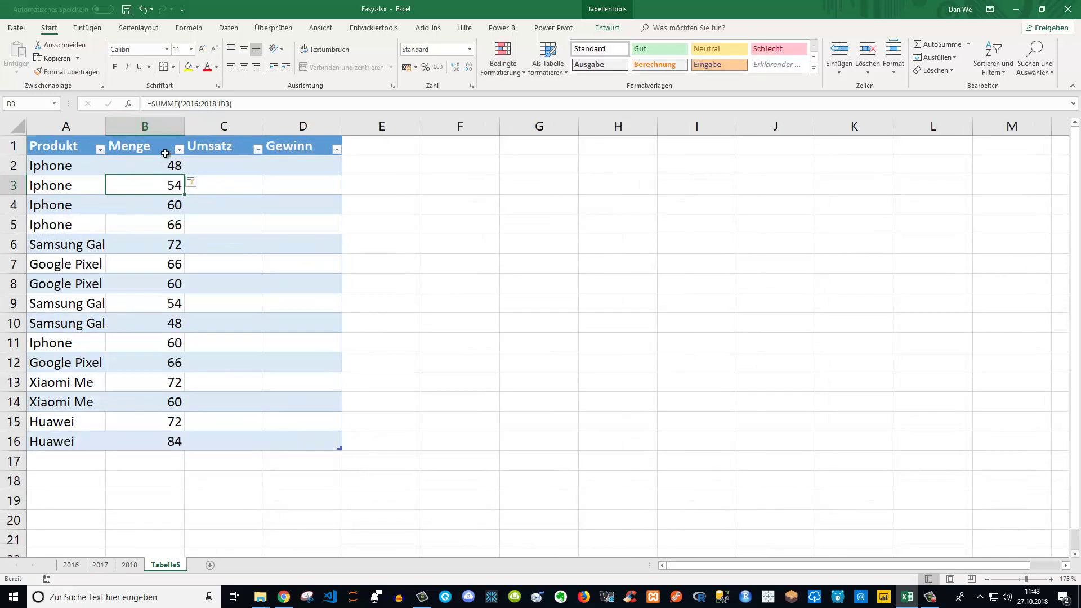
{"action": "left_click", "coordinate": [164, 166]}
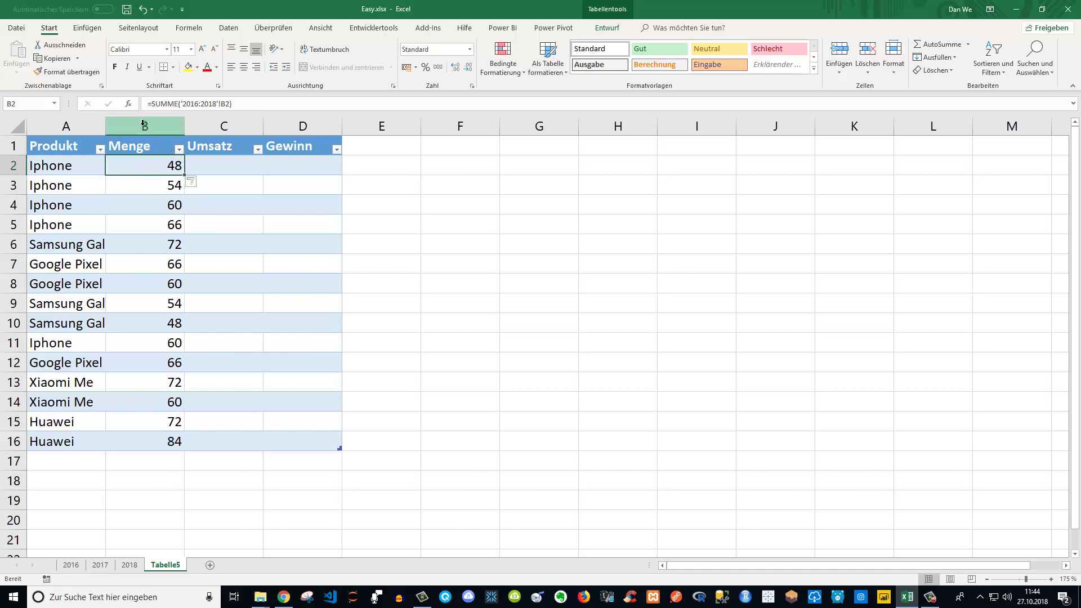
{"action": "left_click", "coordinate": [71, 565]}
{"action": "left_click", "coordinate": [100, 565], "text": "shift"}
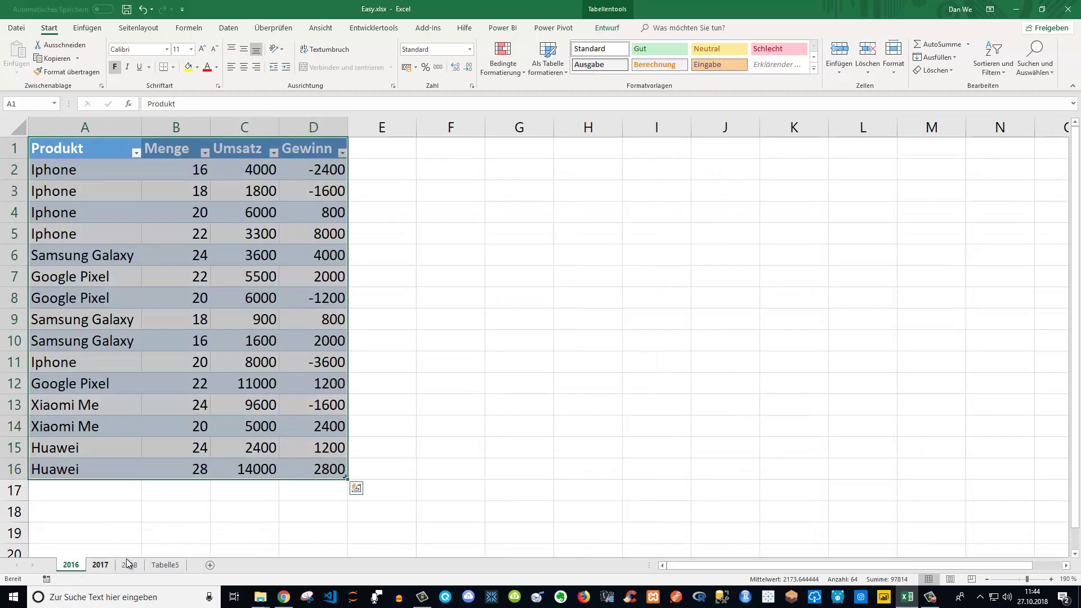
{"action": "left_click", "coordinate": [129, 563], "text": "shift"}
{"action": "left_click", "coordinate": [164, 564]}
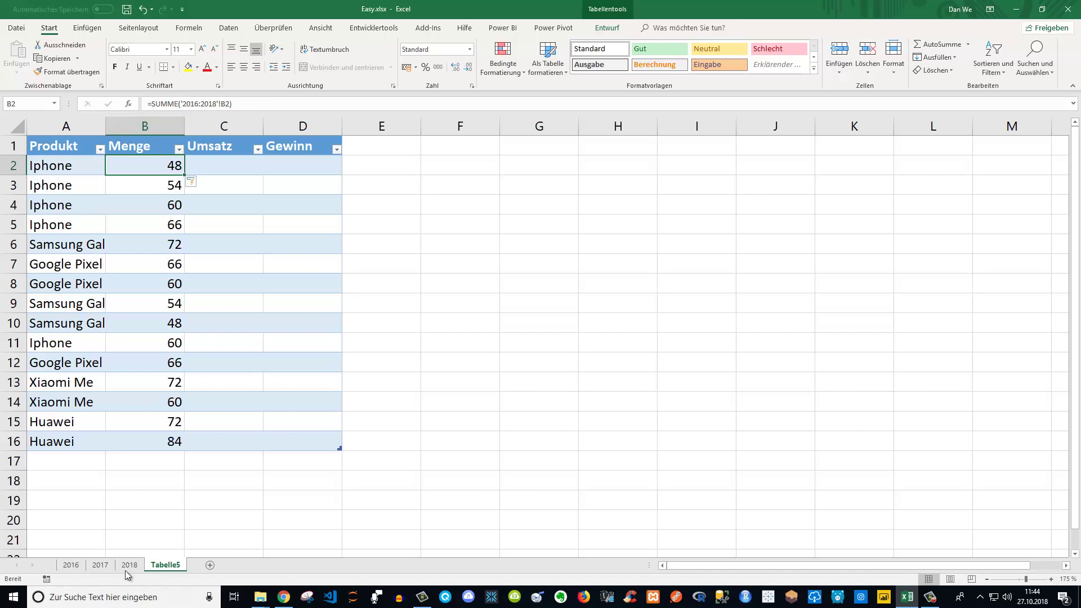
{"action": "left_click", "coordinate": [78, 568]}
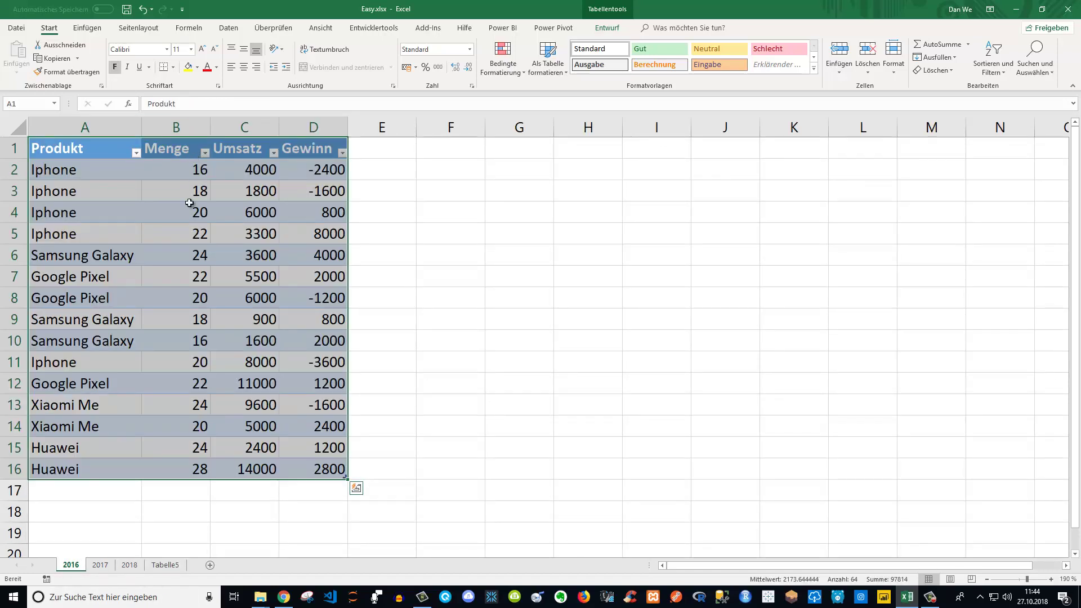
{"action": "left_click", "coordinate": [153, 565]}
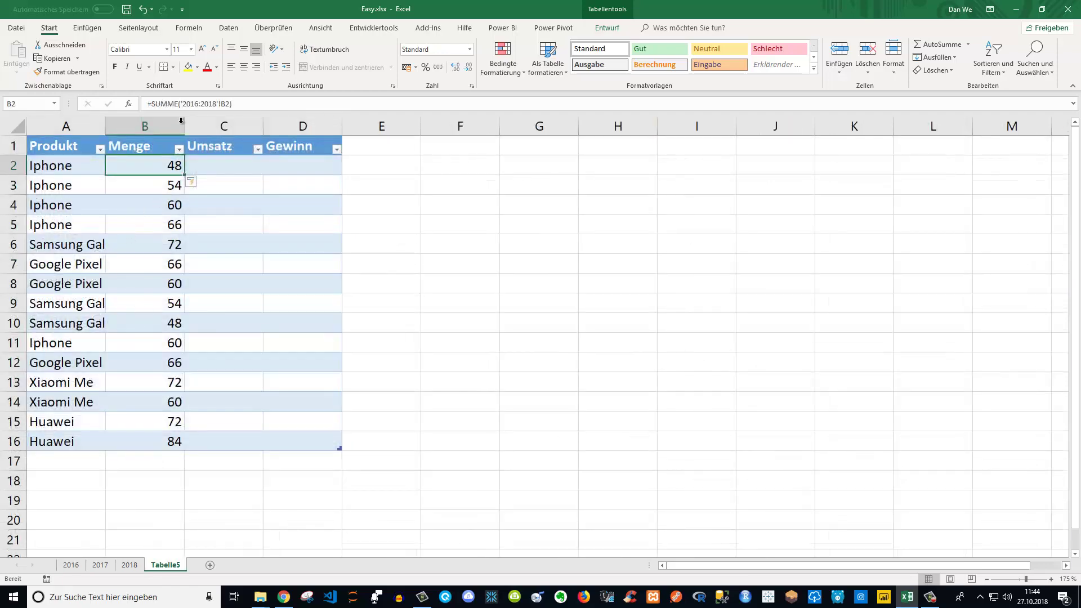
{"action": "left_click", "coordinate": [68, 564]}
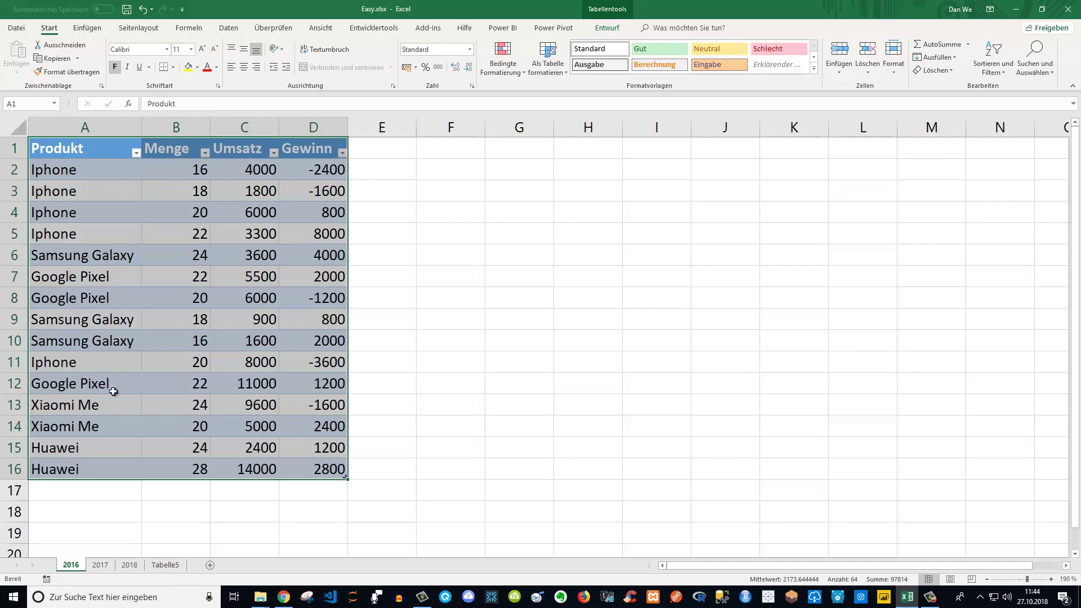
{"action": "left_click", "coordinate": [165, 567]}
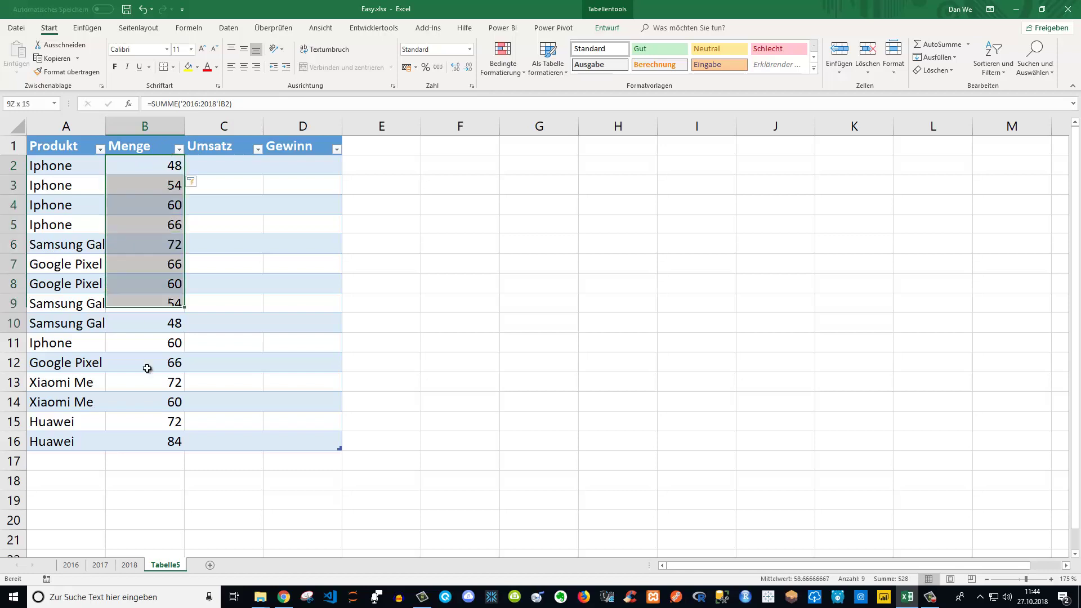
Extend the SUMME formulas from B2:B16 through column D, giving Umsatz 12000–42000 and Gewinn -7200–8400
{"action": "mouse_move", "coordinate": [163, 163]}
{"action": "left_mouse_down"}
{"action": "mouse_move", "coordinate": [190, 447]}
{"action": "mouse_move", "coordinate": [339, 449]}
{"action": "left_mouse_up"}
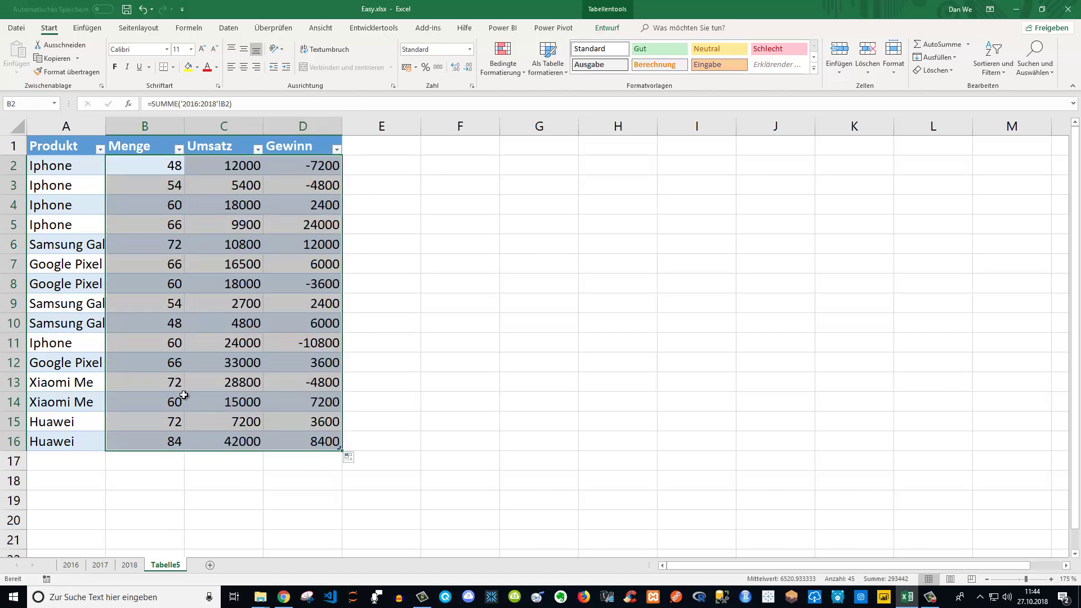
{"action": "left_click", "coordinate": [211, 521]}
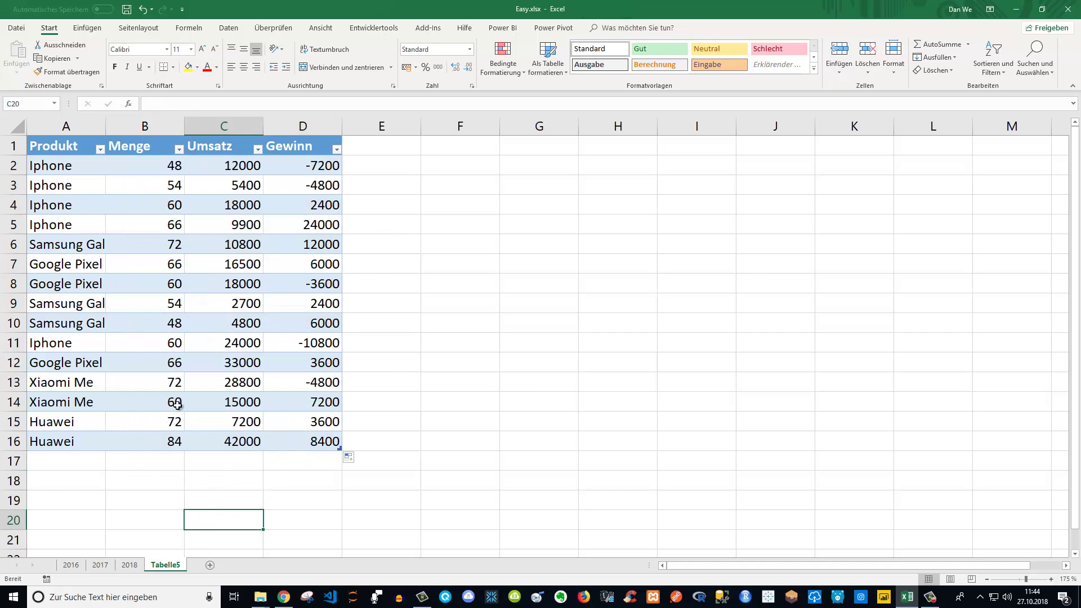